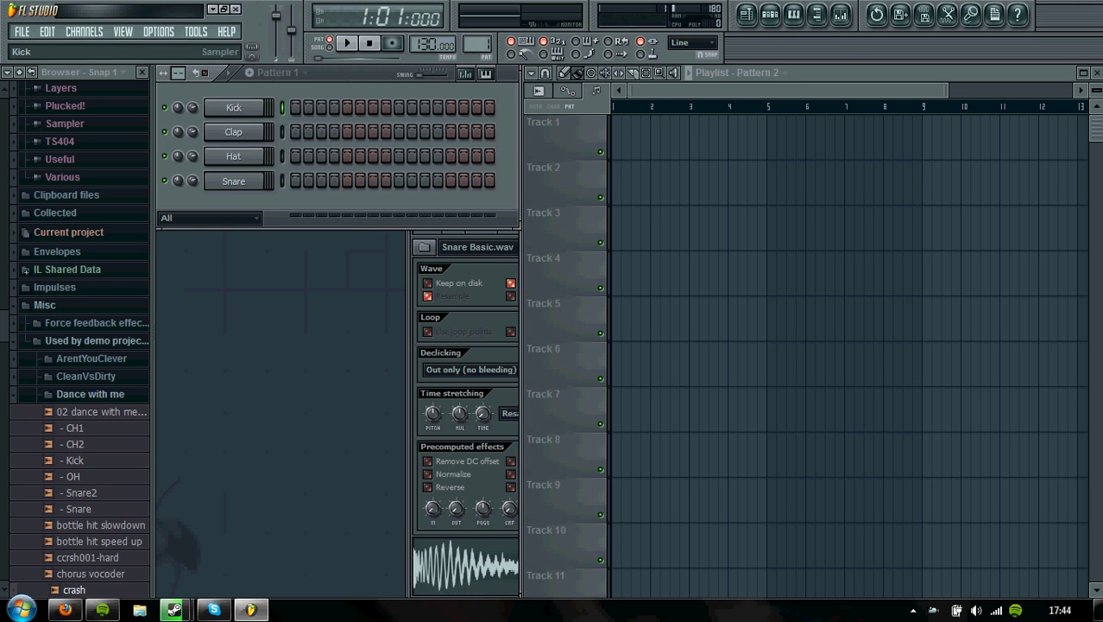
# Check that Sytrus is ticked in the full list of generator plugins, and close the list
pyautogui.rightClick(259, 104)
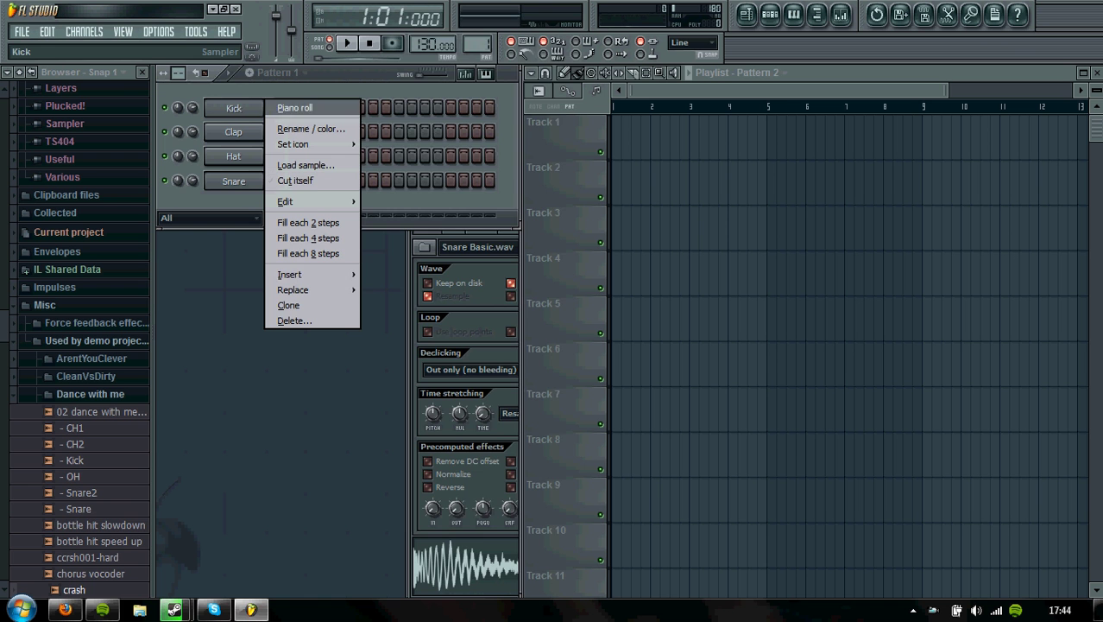
pyautogui.moveTo(311, 274)
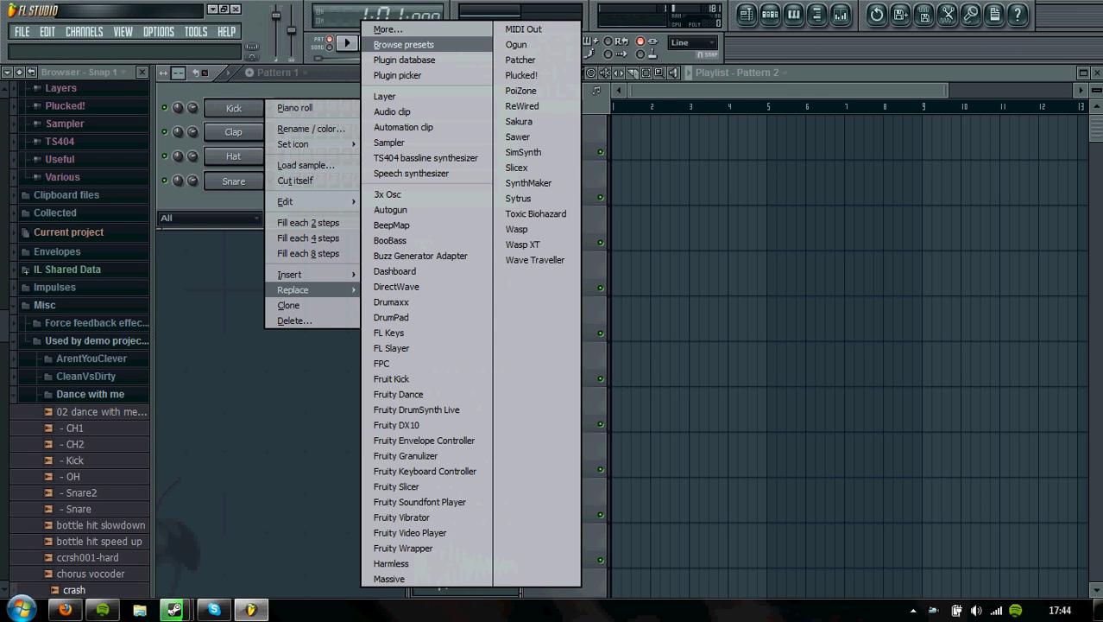
pyautogui.click(388, 29)
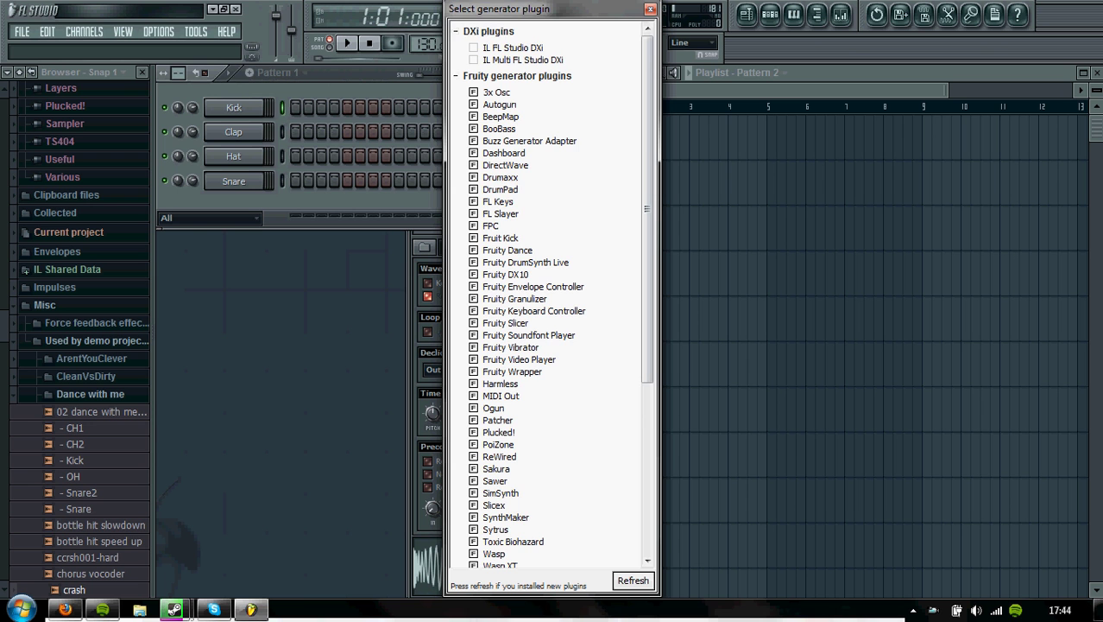
pyautogui.scroll(-2, 558, 293)
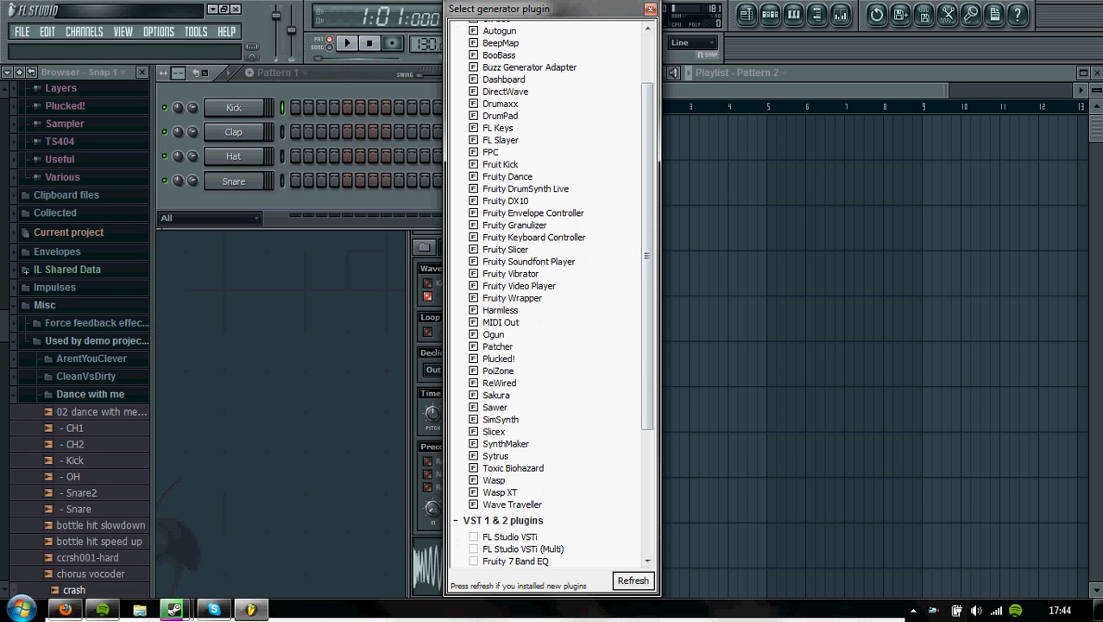
pyautogui.click(473, 455)
pyautogui.click(473, 455)
pyautogui.click(650, 9)
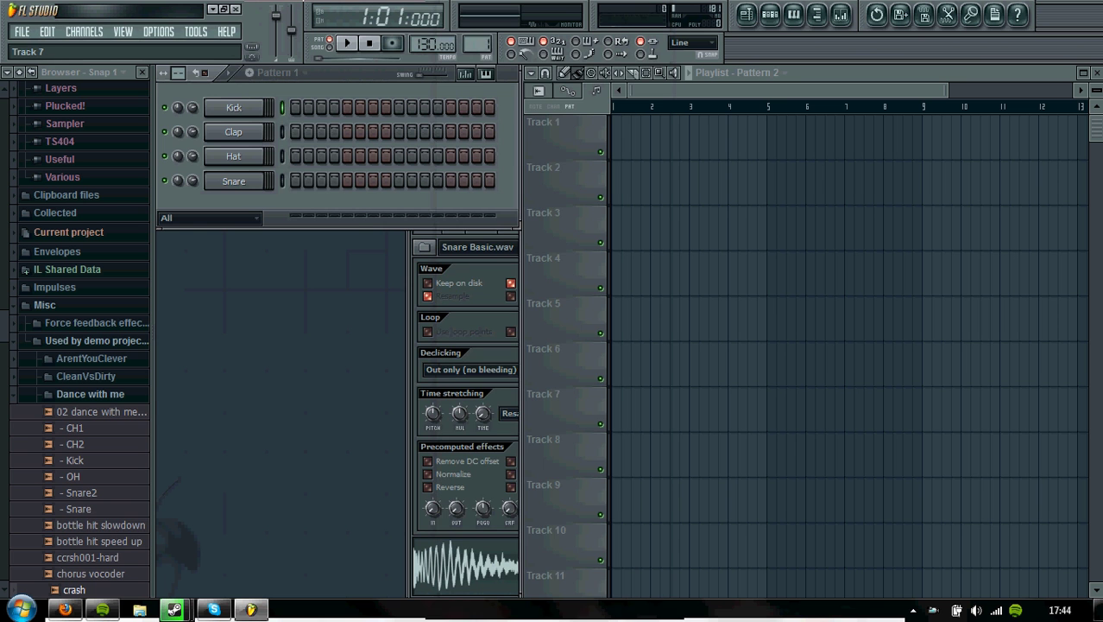
# Insert a Sytrus channel above the Kick, load its Default preset, and place its window clear of the channel list
pyautogui.rightClick(233, 107)
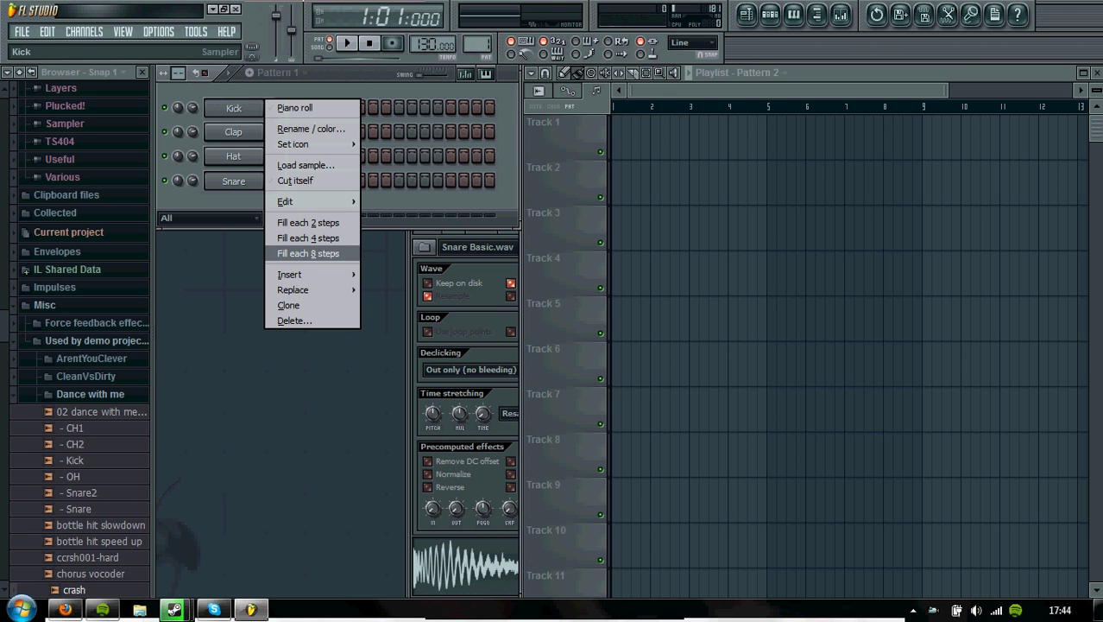
pyautogui.click(518, 198)
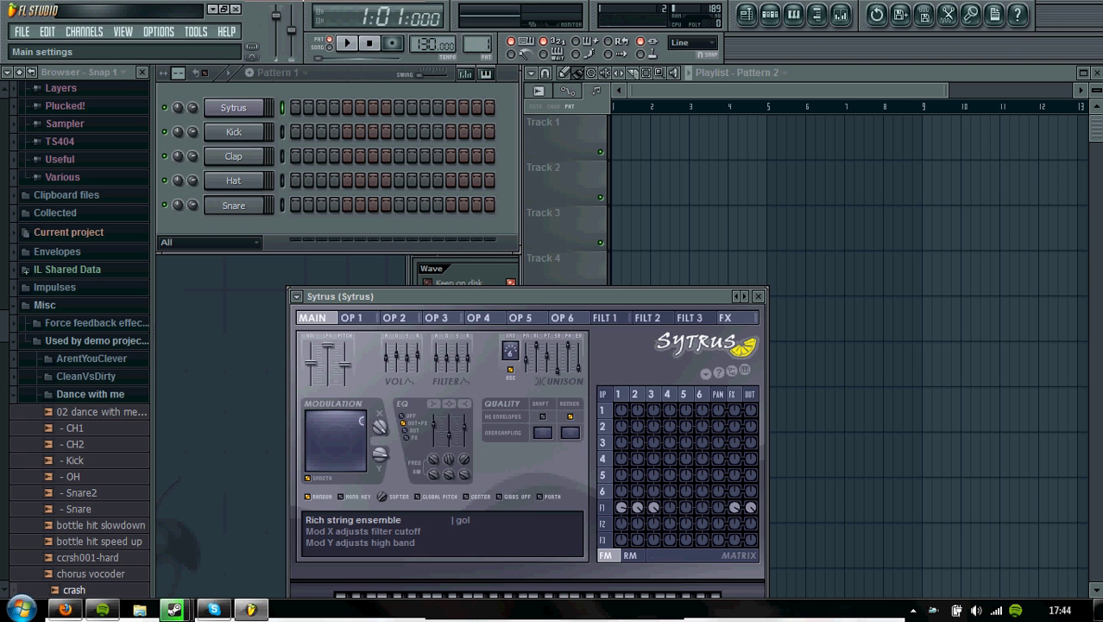
pyautogui.click(296, 296)
pyautogui.moveTo(320, 338)
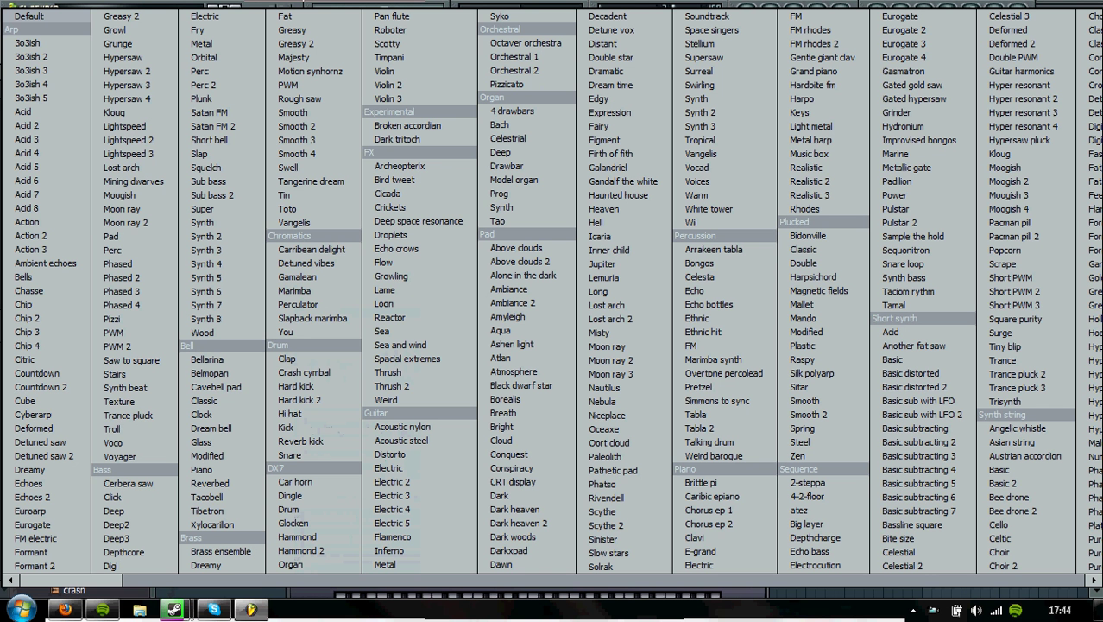
pyautogui.click(29, 15)
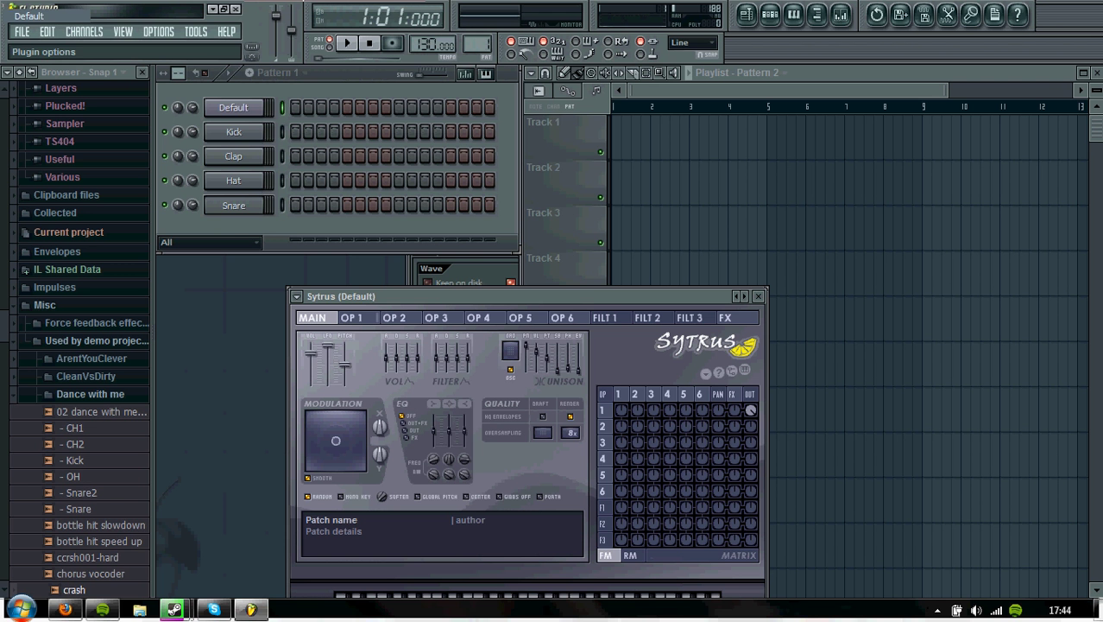
pyautogui.moveTo(484, 296); pyautogui.dragTo(707, 108)
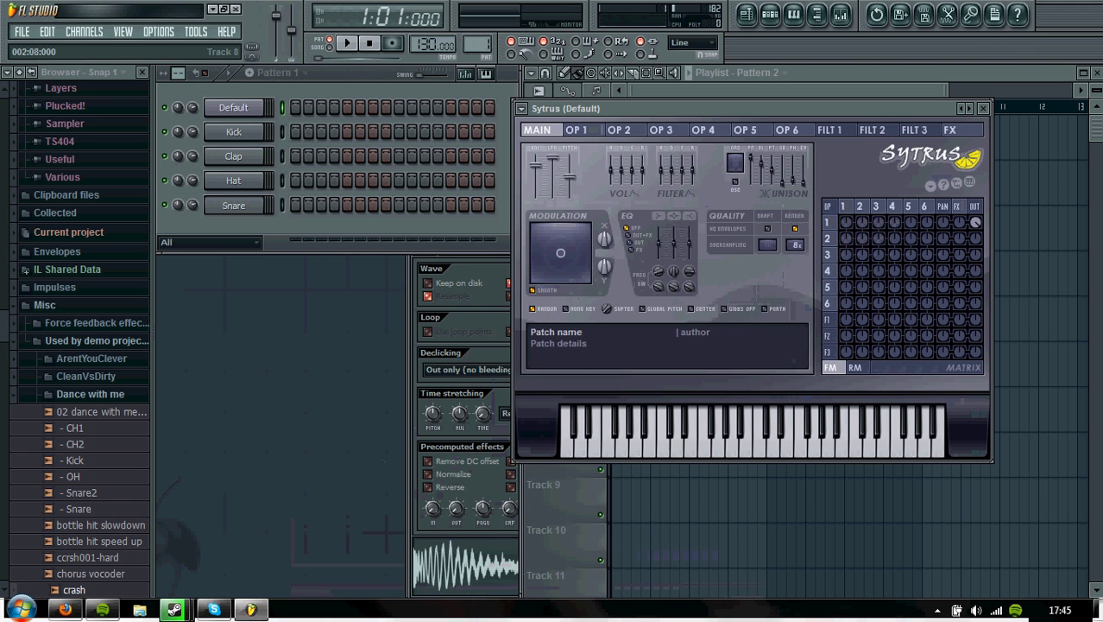
# Play a series of test notes to audition the Default patch
pyautogui.press('q')
pyautogui.press('m')
pyautogui.press('w')
pyautogui.press('r')
pyautogui.press('q')
pyautogui.press('v')
pyautogui.press('m')
pyautogui.press('w')
# Raise the system volume to its maximum
pyautogui.press('XF86AudioRaiseVolume')
pyautogui.press('XF86AudioRaiseVolume')
pyautogui.press('XF86AudioRaiseVolume')
pyautogui.press('XF86AudioRaiseVolume')
pyautogui.press('XF86AudioRaiseVolume')
pyautogui.press('XF86AudioRaiseVolume')
pyautogui.press('XF86AudioRaiseVolume')
pyautogui.press('XF86AudioRaiseVolume')
pyautogui.press('XF86AudioRaiseVolume')
pyautogui.press('XF86AudioRaiseVolume')
pyautogui.press('XF86AudioRaiseVolume')
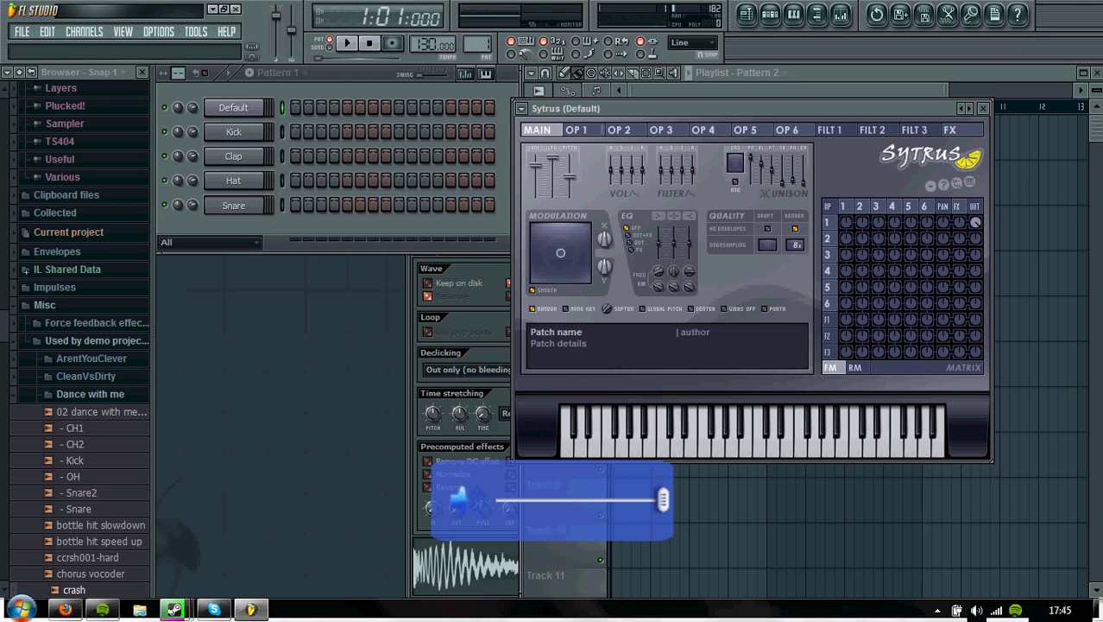
# Set the frequency ratio of operators 1 and 2 to 0.5000 each
pyautogui.click(577, 130)
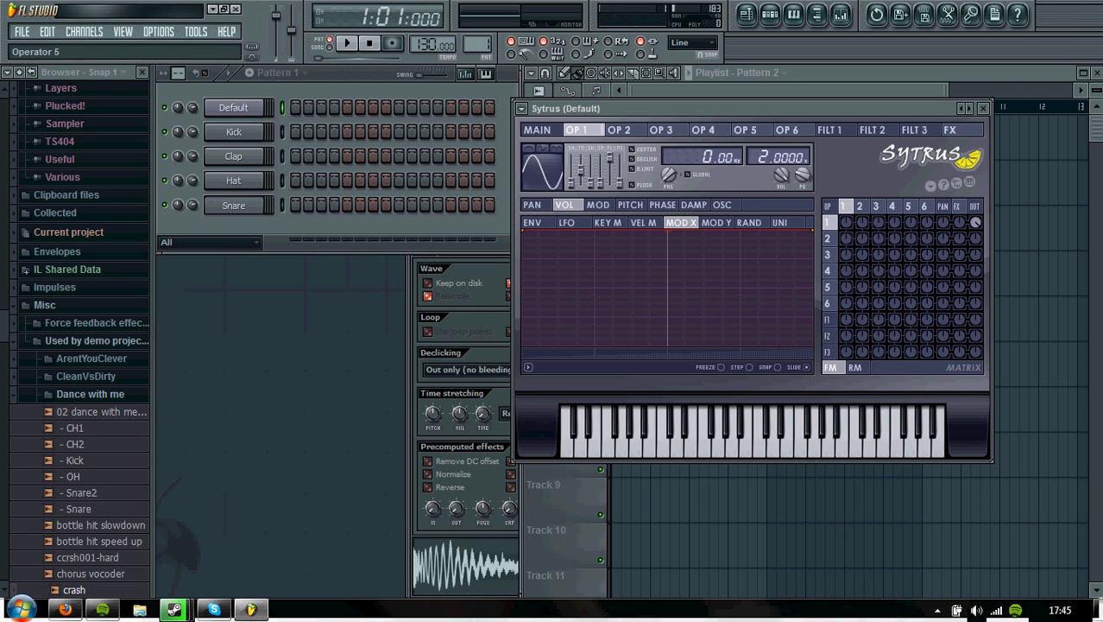
pyautogui.moveTo(762, 157); pyautogui.dragTo(761, 177)
pyautogui.scroll(1, 779, 157)
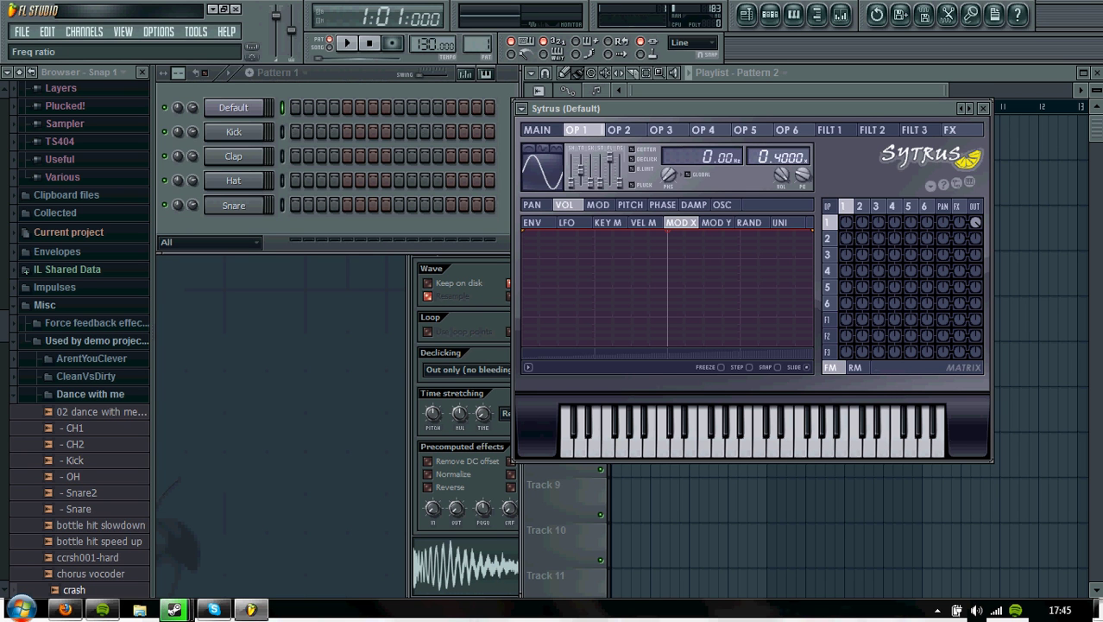
pyautogui.scroll(-1, 780, 157)
pyautogui.click(619, 130)
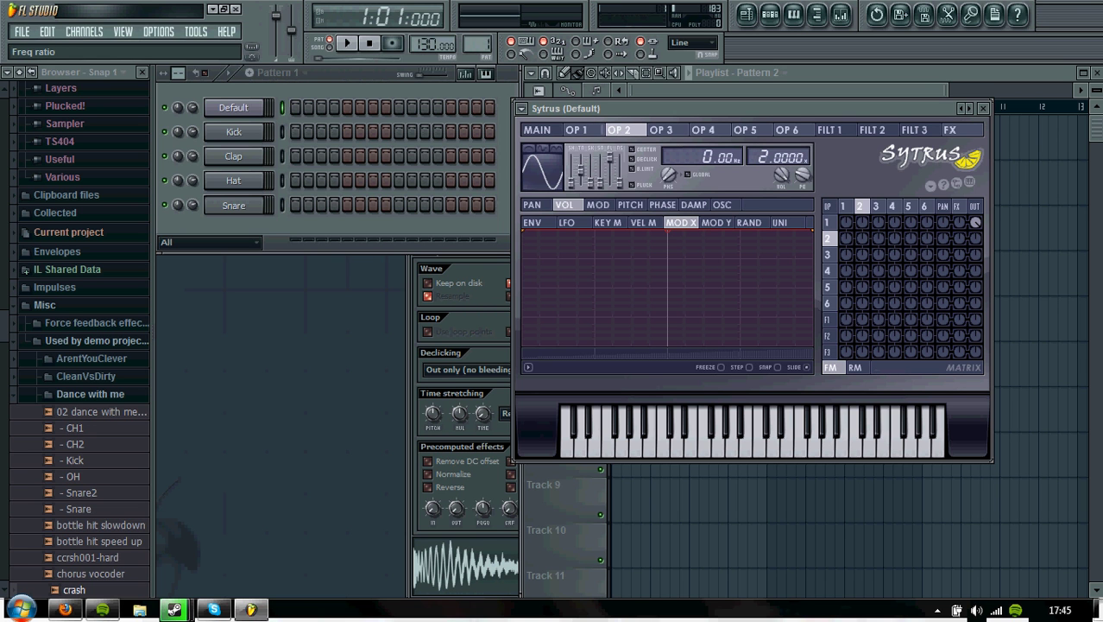
pyautogui.moveTo(780, 156); pyautogui.dragTo(779, 177)
pyautogui.scroll(3, 779, 156)
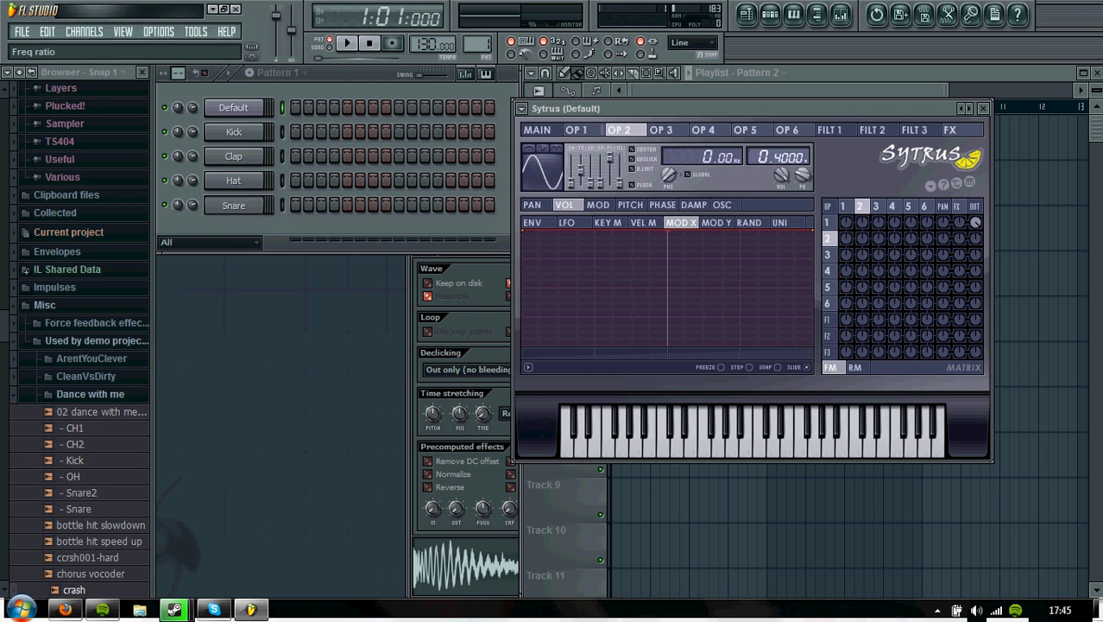
# Set the frequency ratio of operator 3 to 16.0000 and of operator 4 to 28.0000
pyautogui.click(661, 130)
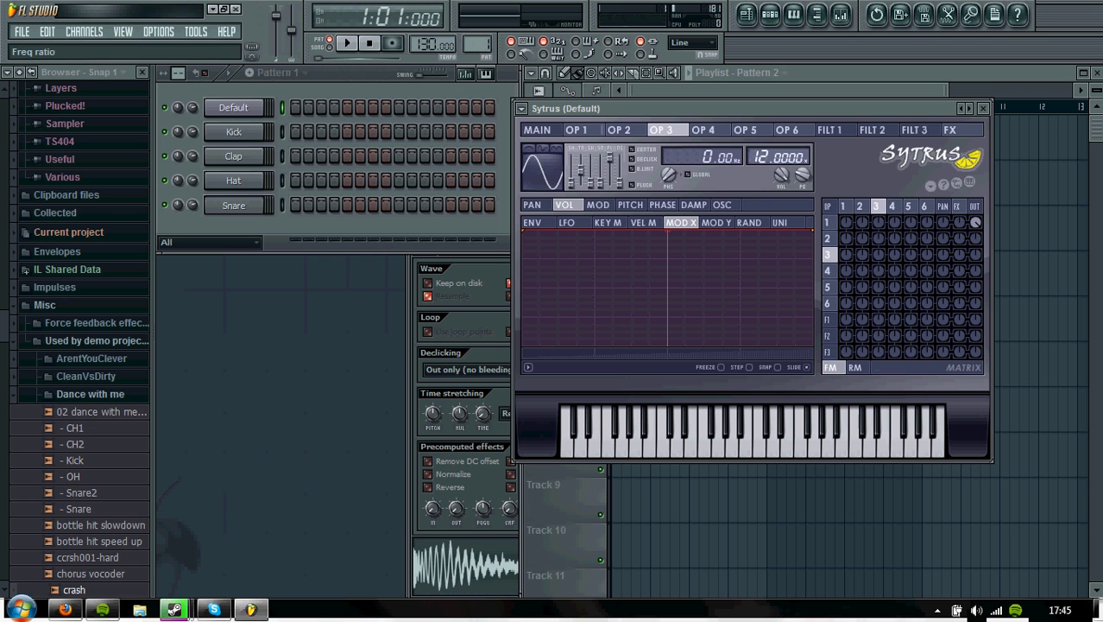
pyautogui.scroll(4, 780, 156)
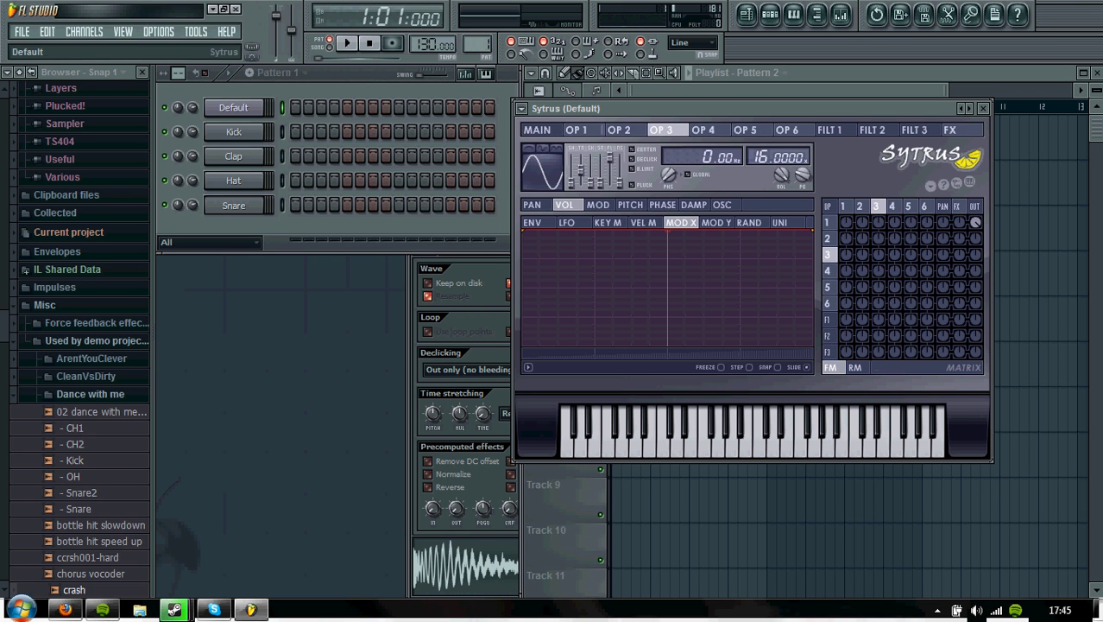
pyautogui.click(704, 130)
pyautogui.scroll(3, 780, 156)
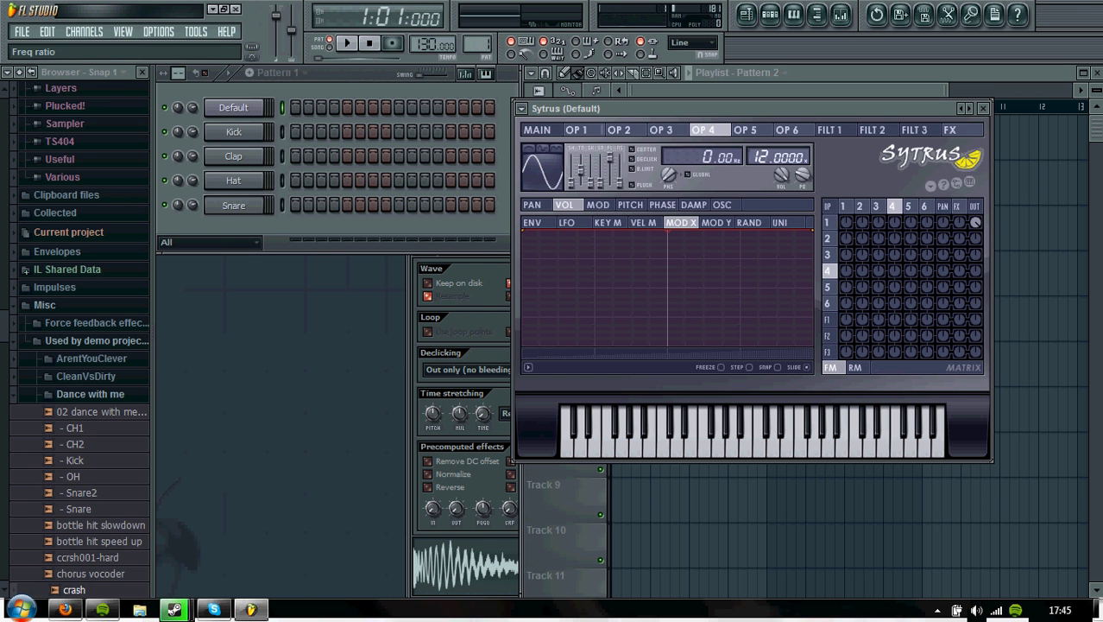
pyautogui.scroll(8, 780, 156)
pyautogui.scroll(7, 779, 156)
pyautogui.scroll(1, 779, 156)
# Play test notes to hear the patch with the new operator frequency ratios
pyautogui.click(663, 440)
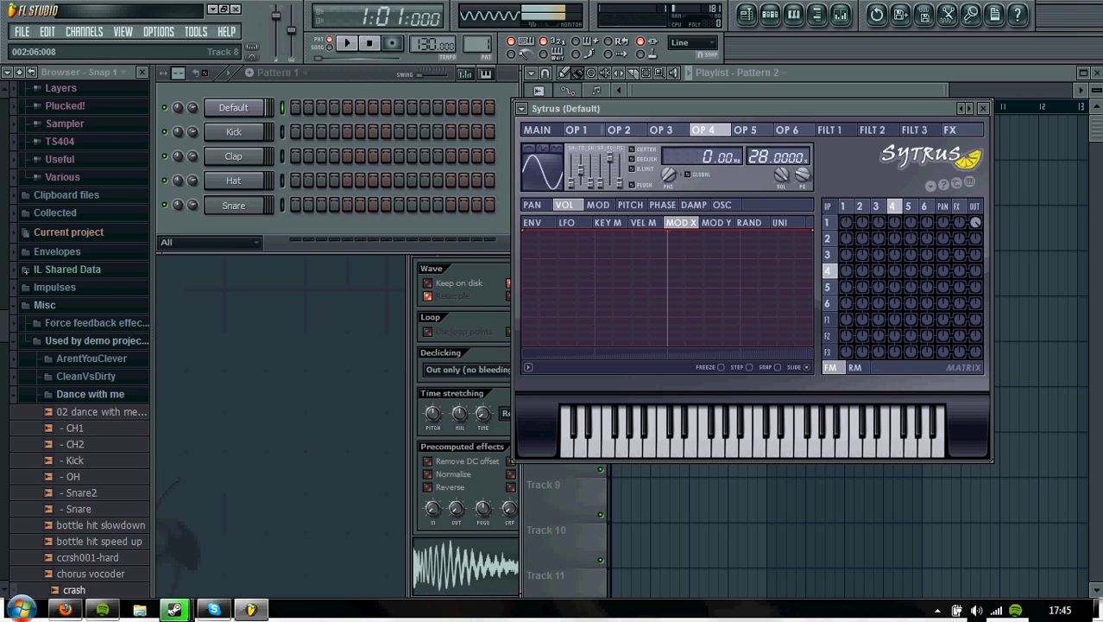
pyautogui.press('n')
pyautogui.press('r')
pyautogui.press('t')
pyautogui.press('r')
# Make the volume Mod X curve of operators 1 to 4 a straight ramp rising from 0% to its maximum
pyautogui.click(662, 129)
pyautogui.click(619, 129)
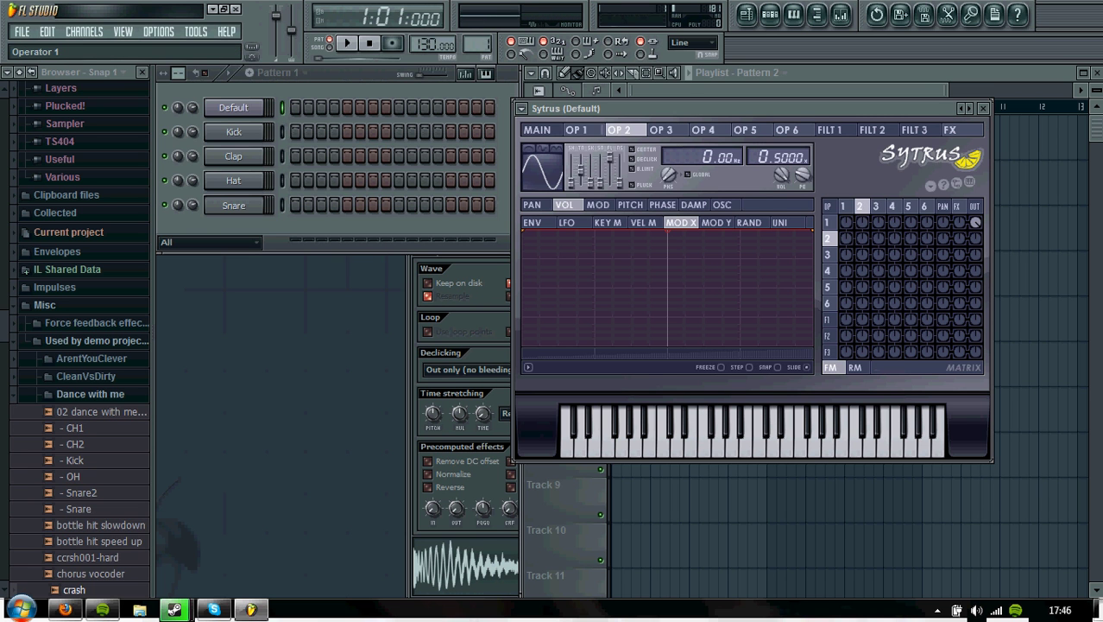
pyautogui.click(575, 129)
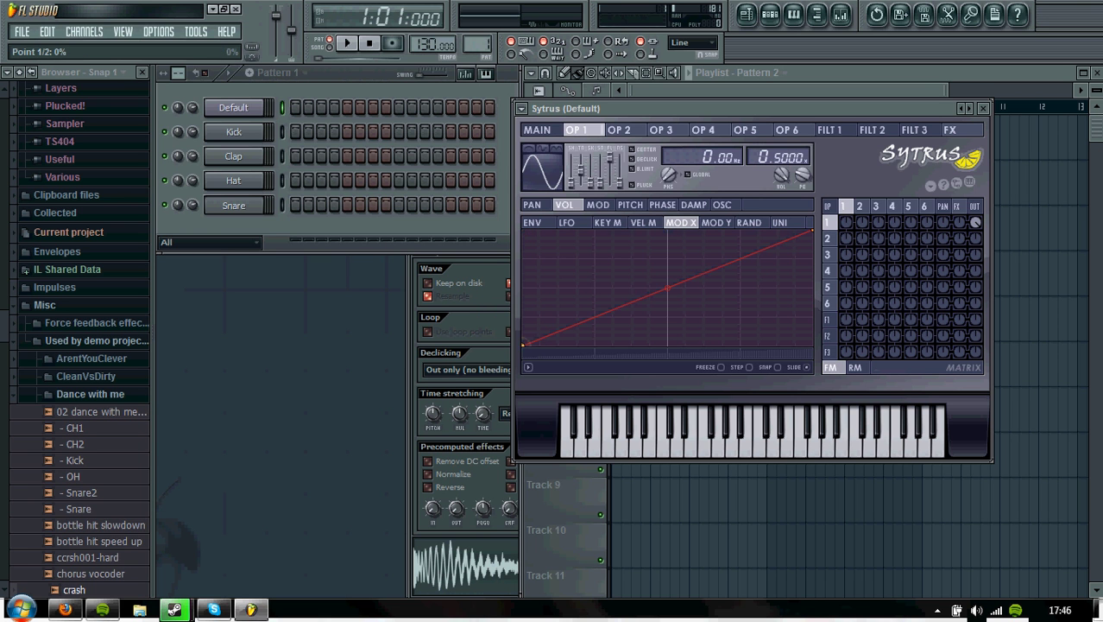
pyautogui.click(619, 129)
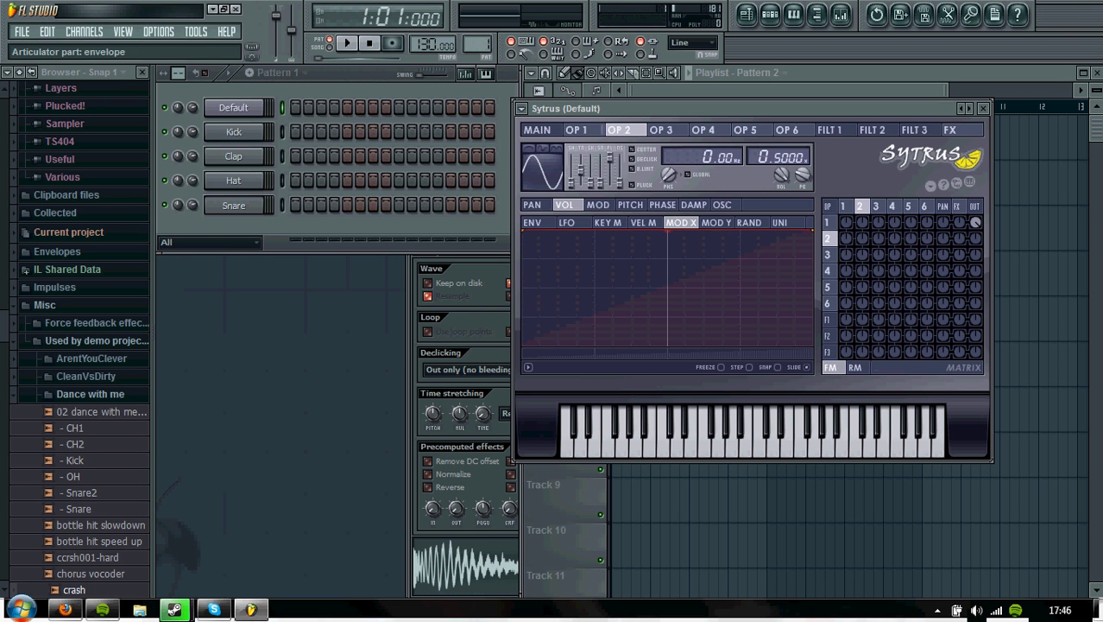
pyautogui.moveTo(523, 230); pyautogui.dragTo(523, 345)
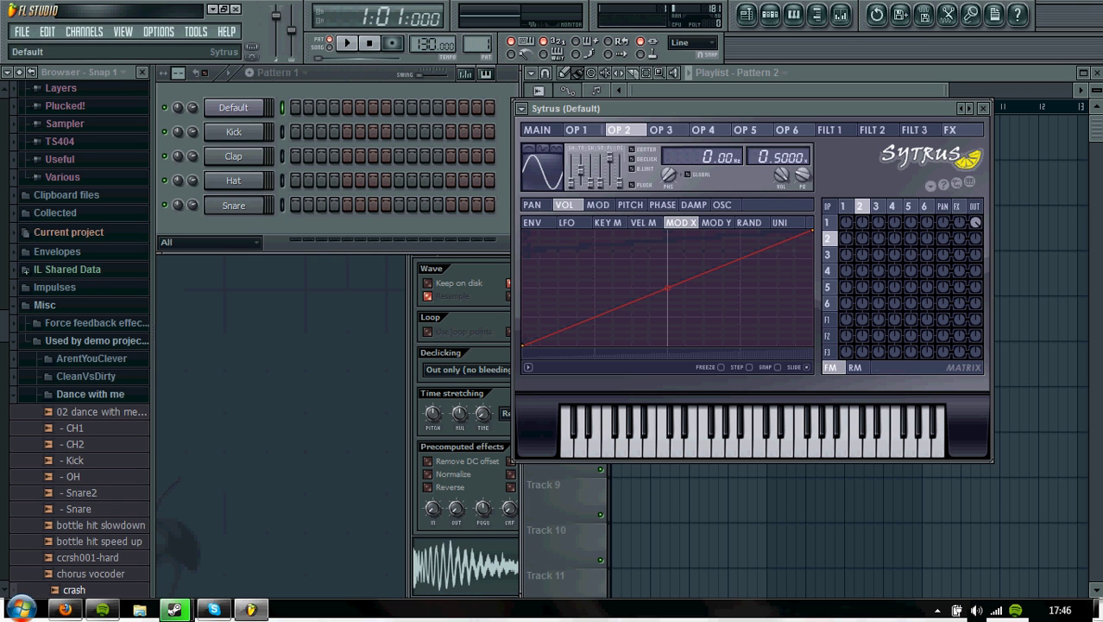
pyautogui.click(660, 130)
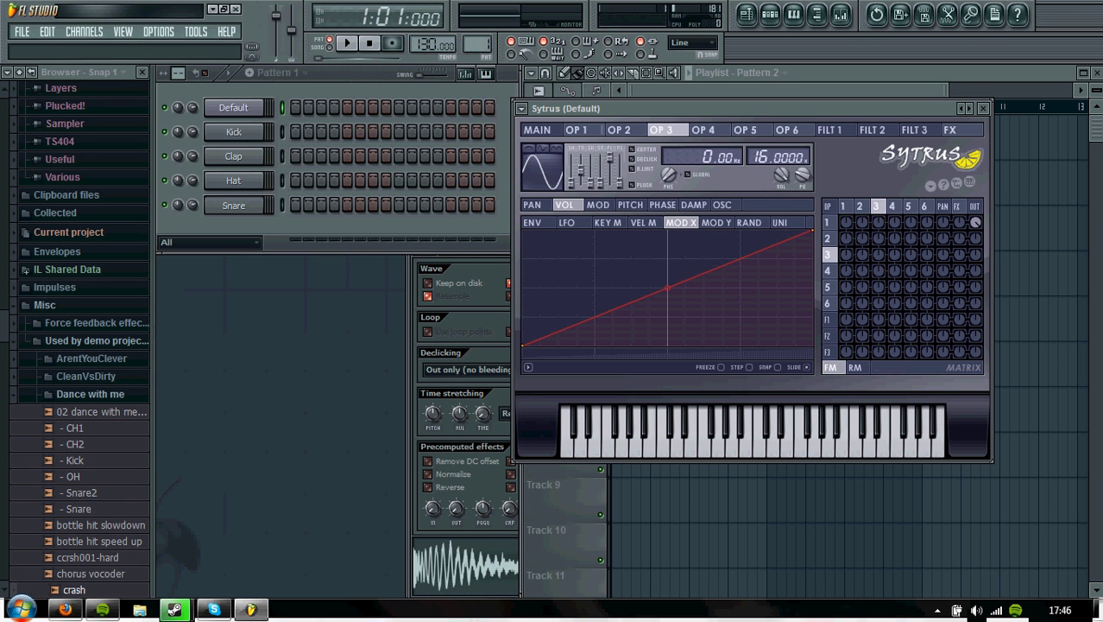
pyautogui.click(703, 130)
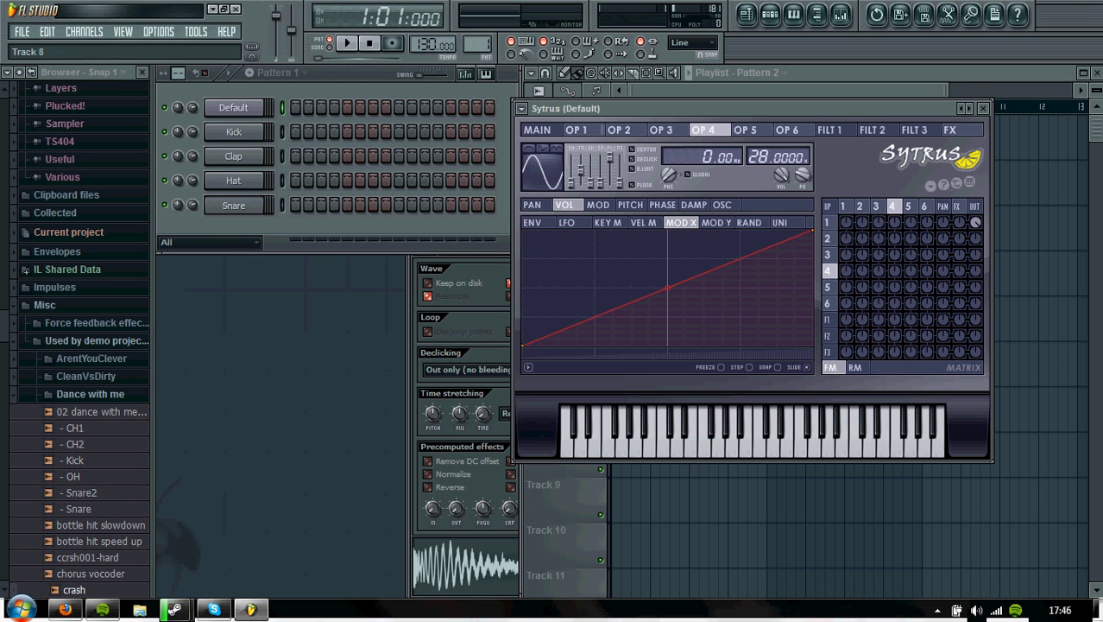
# Play test notes on the main page while varying Modulation X to hear its effect on volume
pyautogui.click(537, 129)
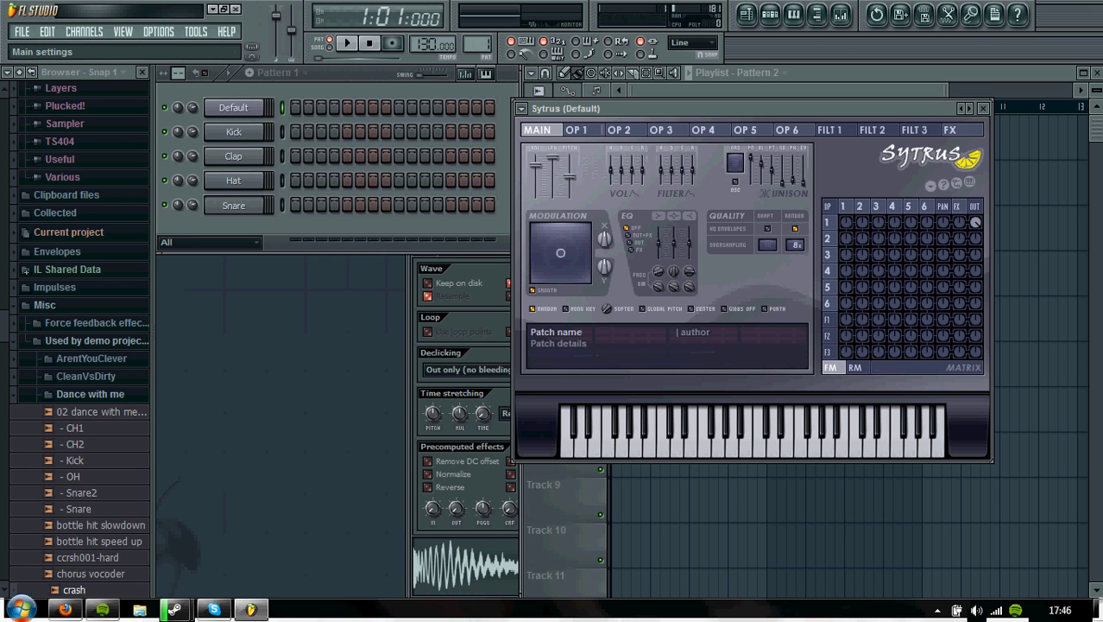
pyautogui.press('z')
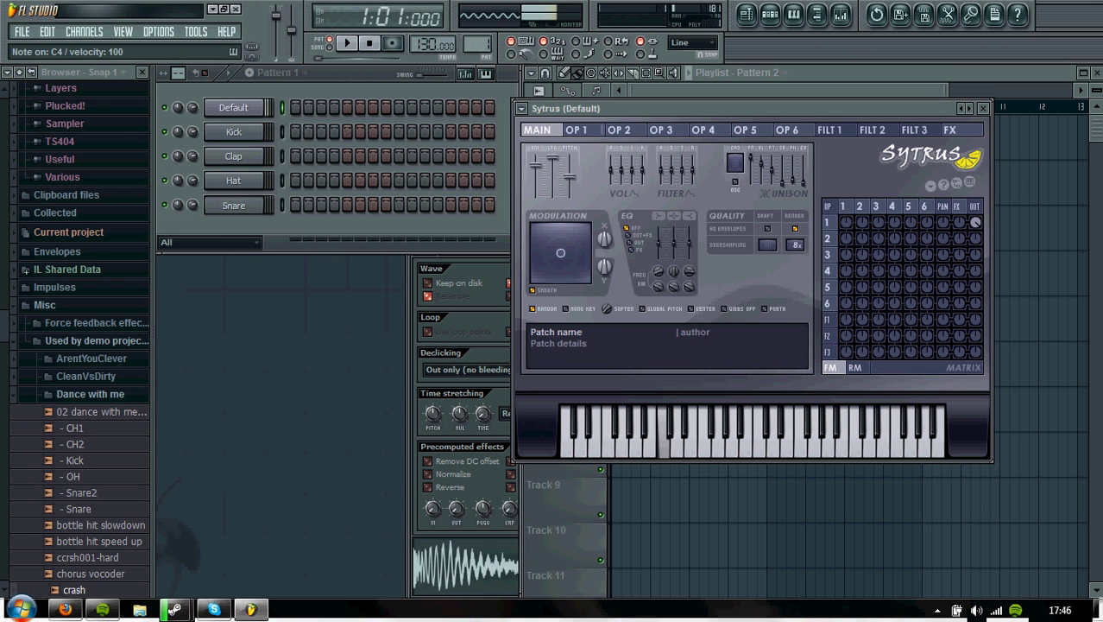
pyautogui.moveTo(604, 239); pyautogui.dragTo(562, 253)
pyautogui.press('x')
# Raise the frequency modulation of operator 1 by operators 2, 3 and 4 in the matrix
pyautogui.moveTo(861, 222); pyautogui.dragTo(862, 217)
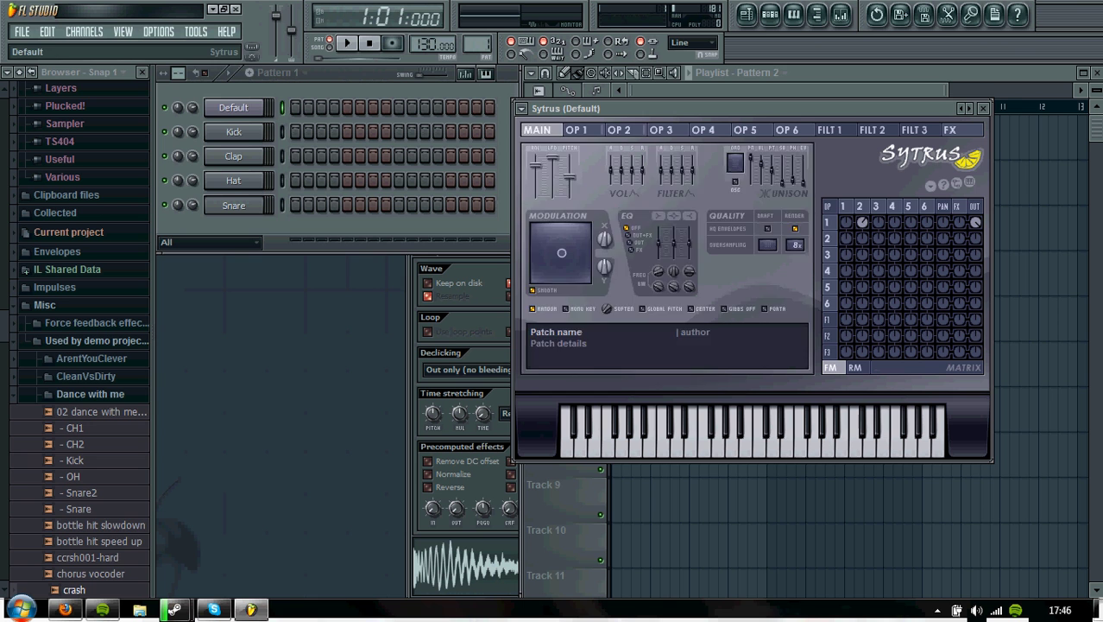
pyautogui.click(859, 206)
pyautogui.moveTo(862, 222); pyautogui.dragTo(894, 201)
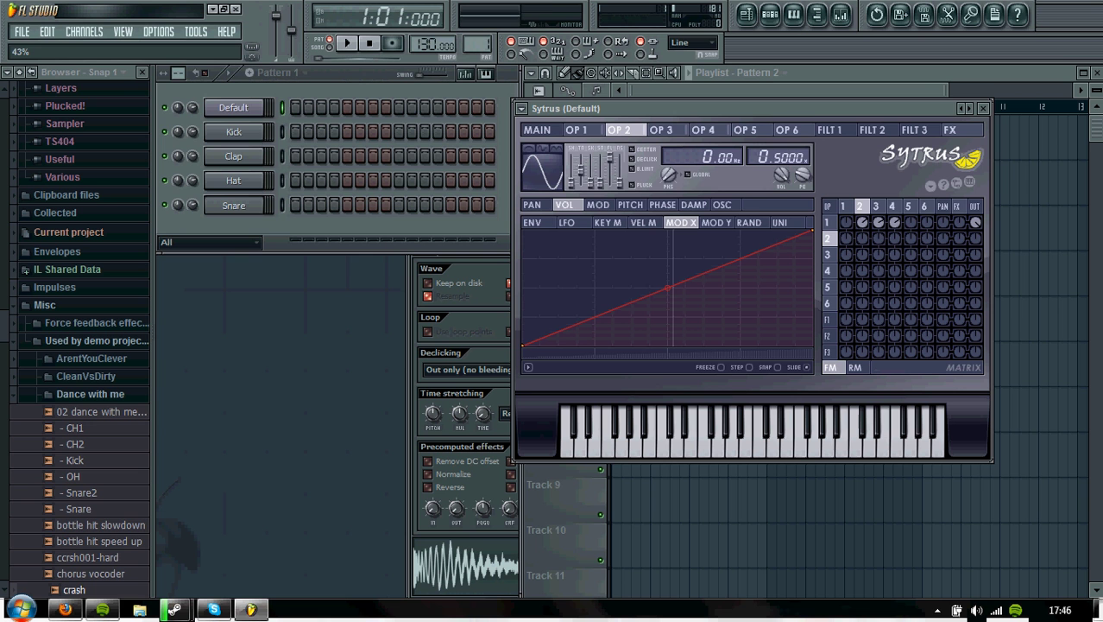
# Play a run of test notes to audition the frequency-modulated sound
pyautogui.press('c')
pyautogui.press('c')
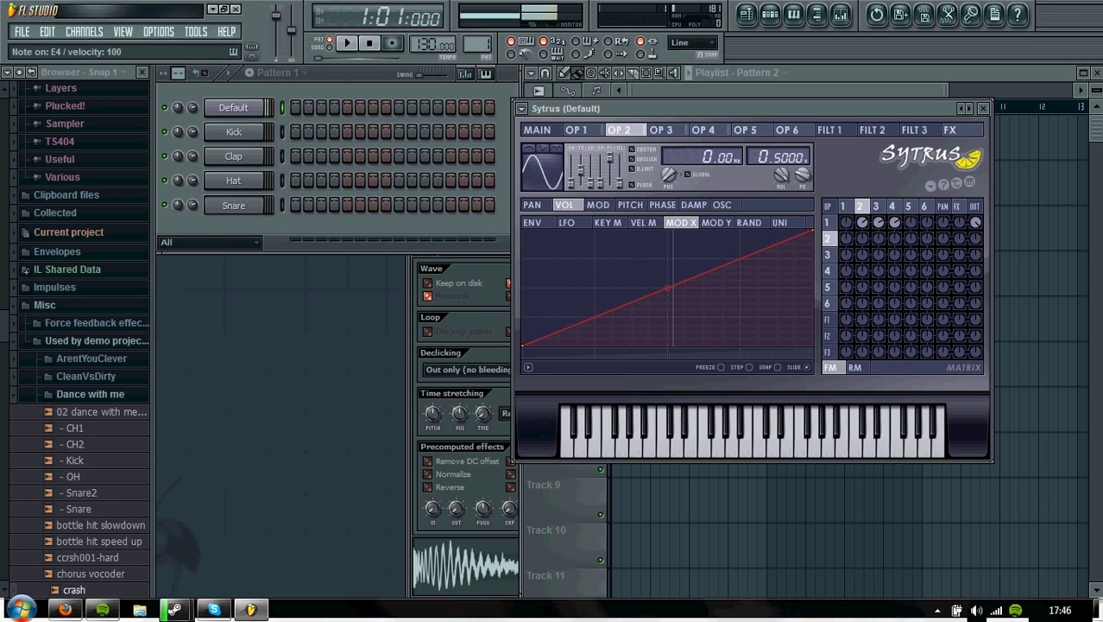
pyautogui.press('v')
pyautogui.press('x')
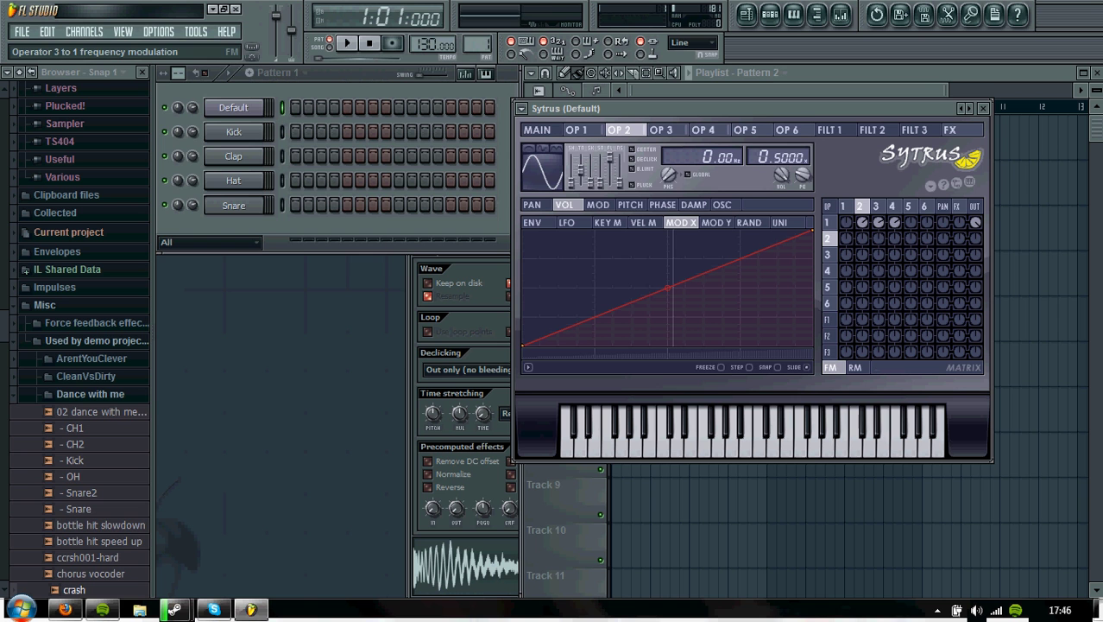
pyautogui.press('z')
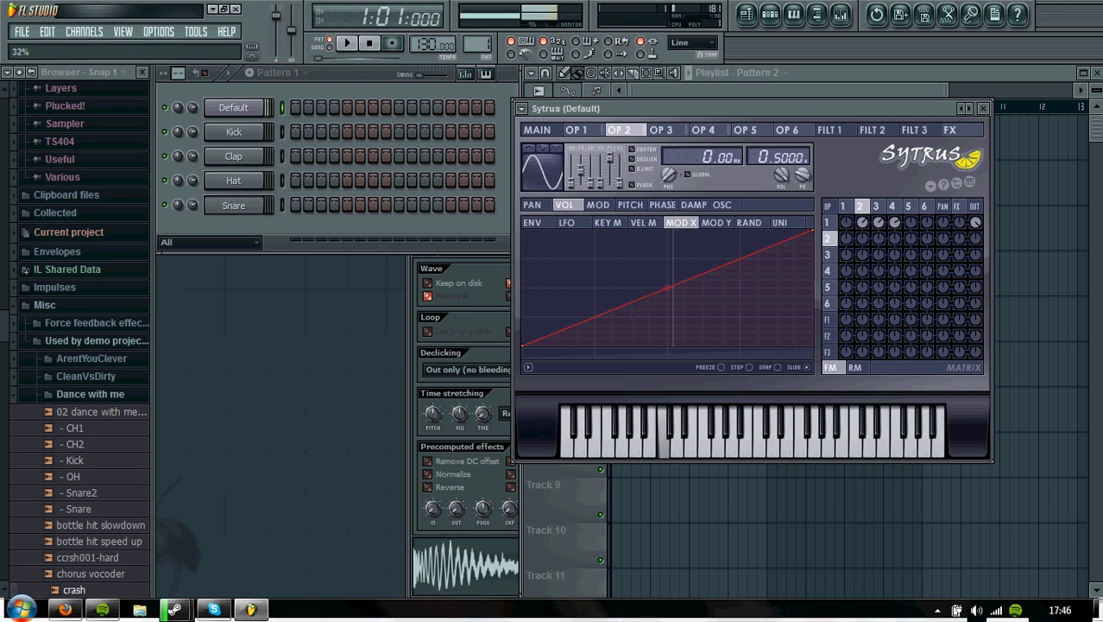
pyautogui.press('x')
pyautogui.press('c')
pyautogui.press('v')
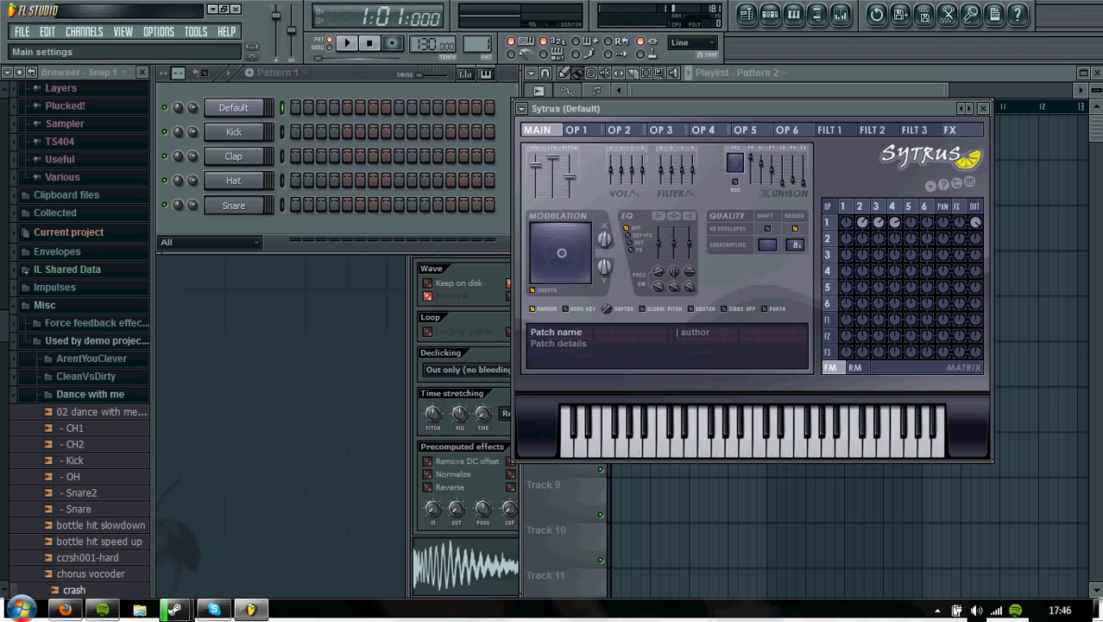
# Open the event editor for Sytrus's Modulation X knob and set its grid snap to Main
pyautogui.click(536, 130)
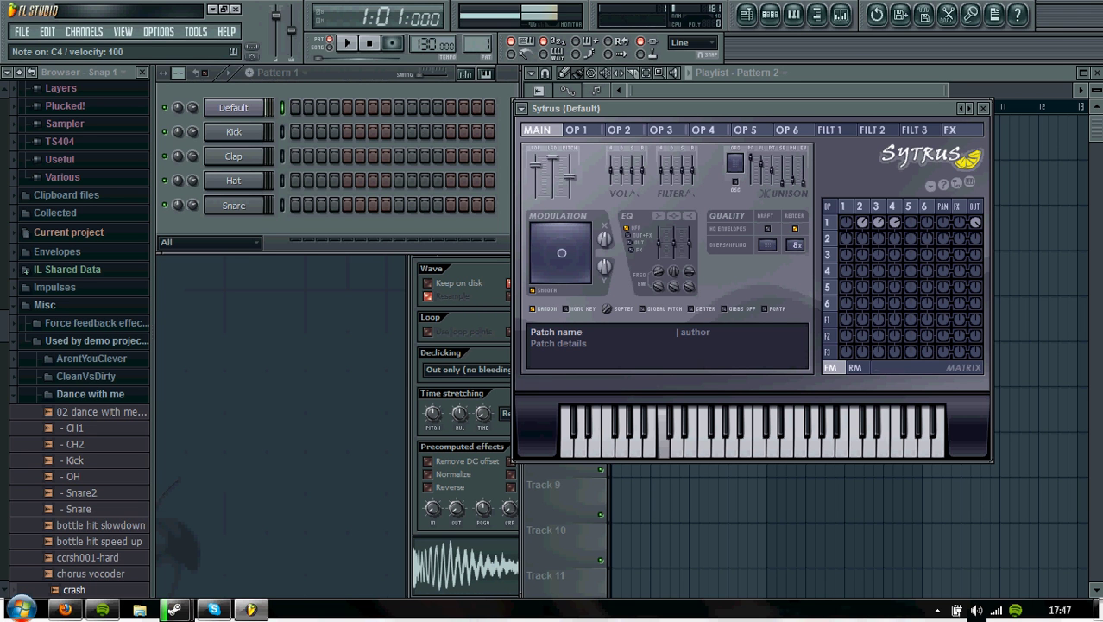
pyautogui.moveTo(604, 239)
pyautogui.mouseDown()
pyautogui.moveTo(605, 228)
pyautogui.moveTo(605, 280)
pyautogui.moveTo(604, 239)
pyautogui.mouseUp()
pyautogui.rightClick(608, 237)
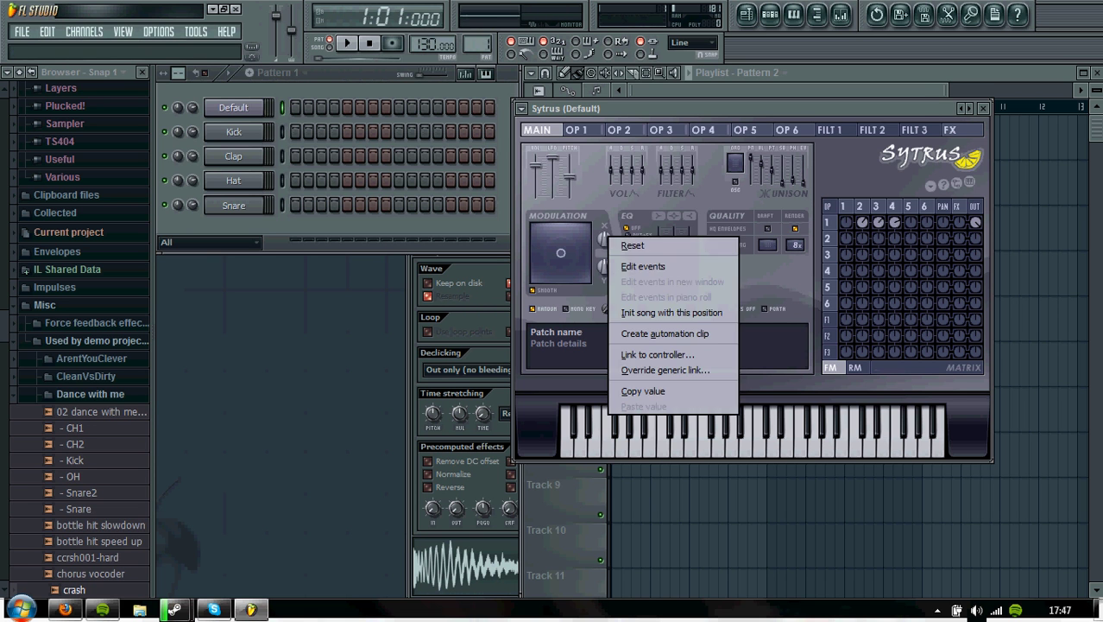
pyautogui.click(632, 246)
pyautogui.rightClick(608, 237)
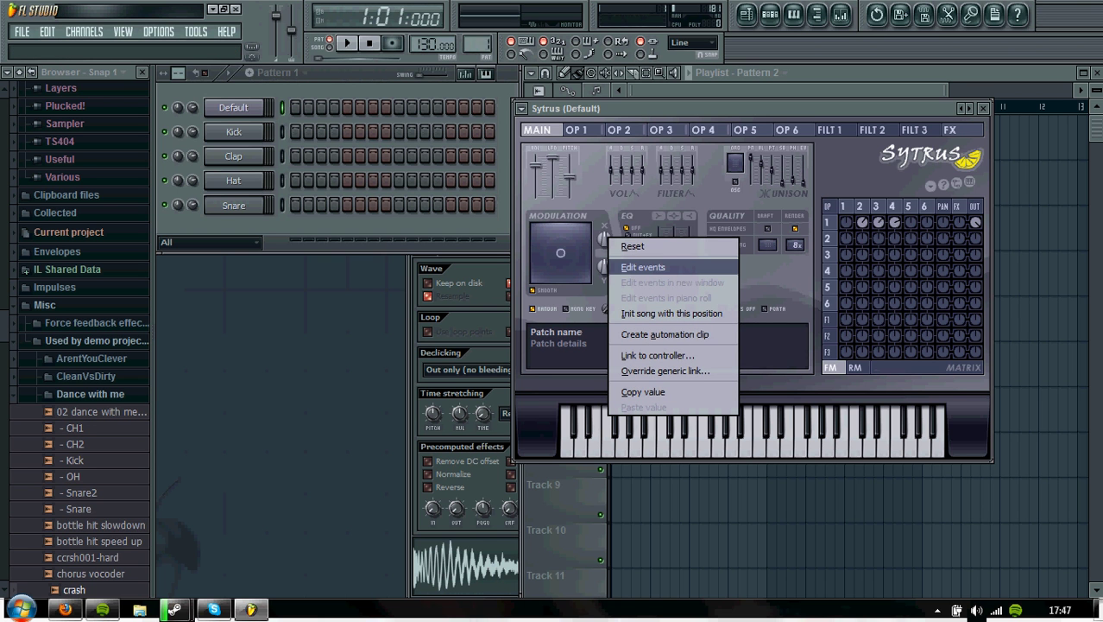
pyautogui.click(644, 266)
pyautogui.moveTo(690, 476); pyautogui.dragTo(712, 65)
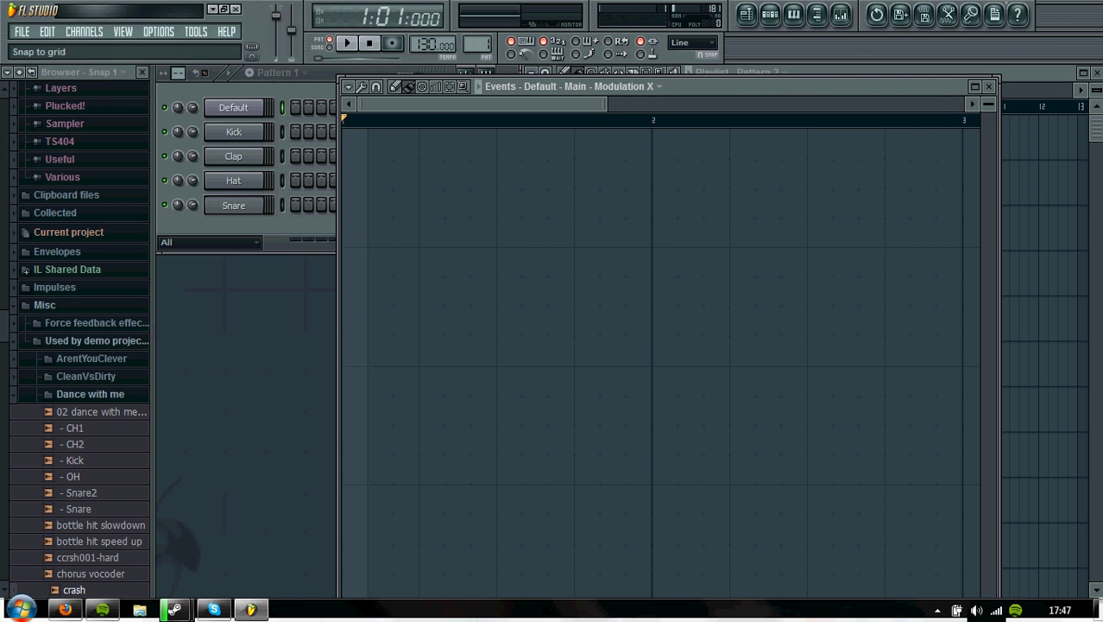
pyautogui.click(375, 87)
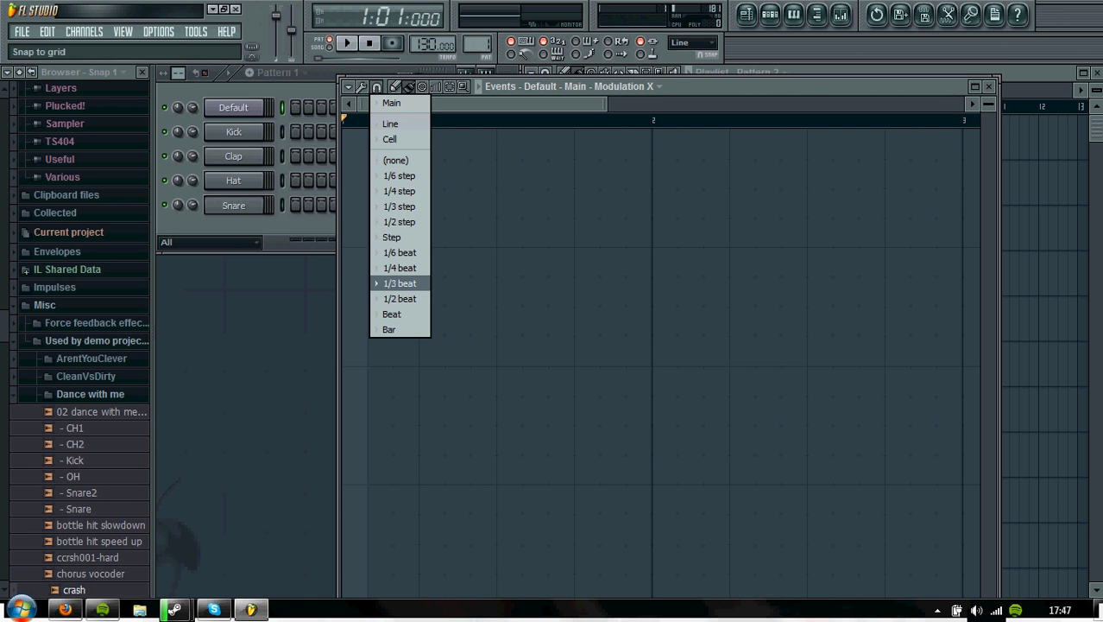
pyautogui.click(391, 103)
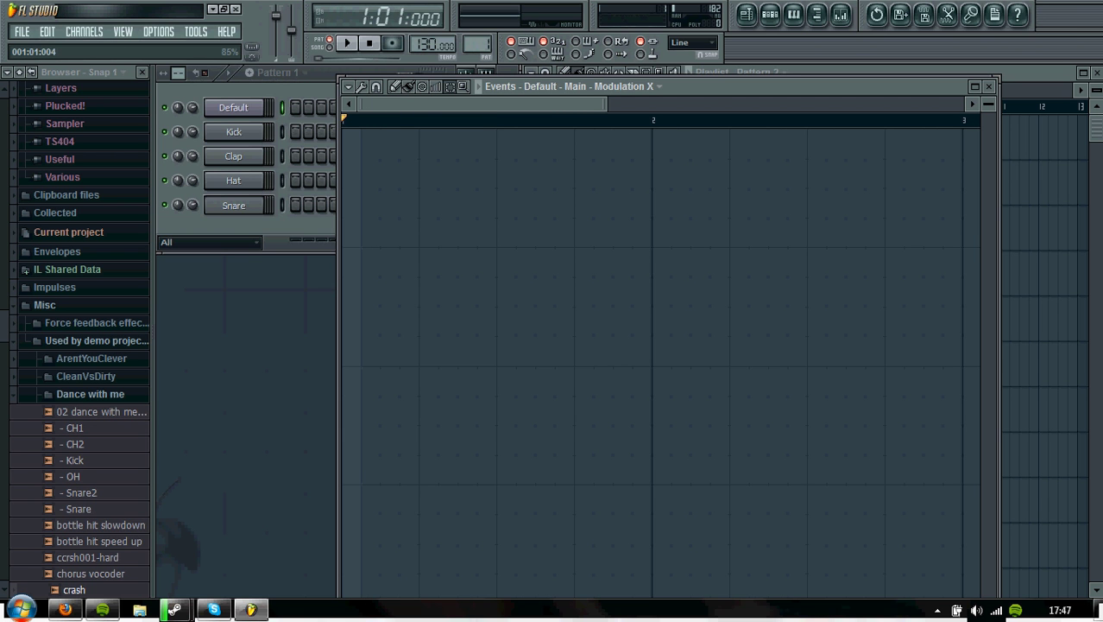
# Fill the first half of bar 1 with a sine LFO, lowering its start speed to about four cycles with no separate ending
pyautogui.moveTo(346, 198); pyautogui.dragTo(496, 199)
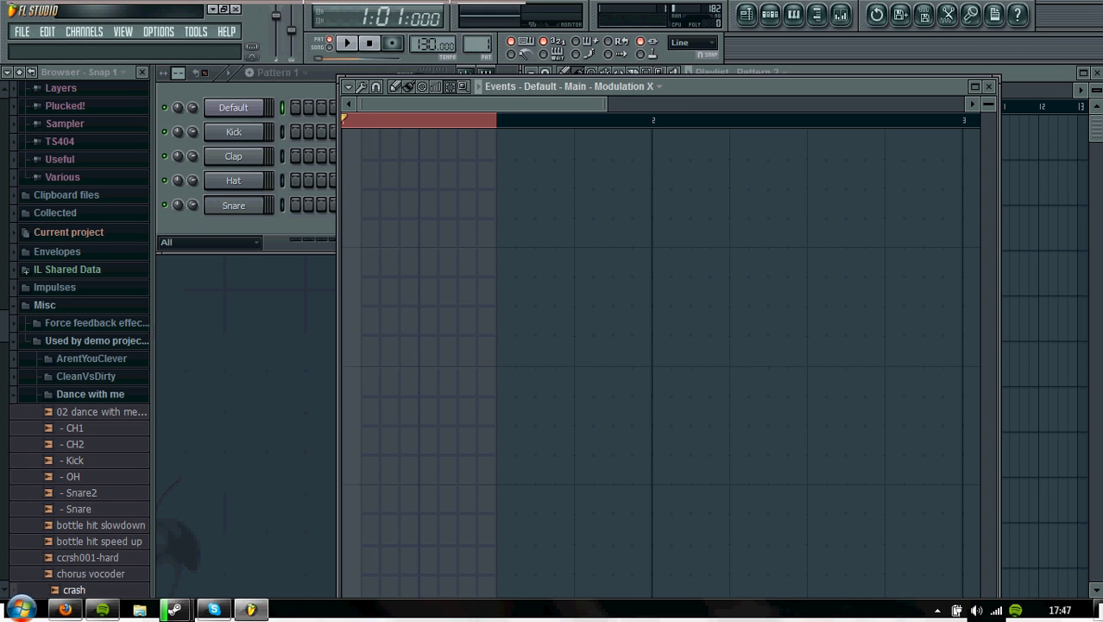
pyautogui.click(361, 86)
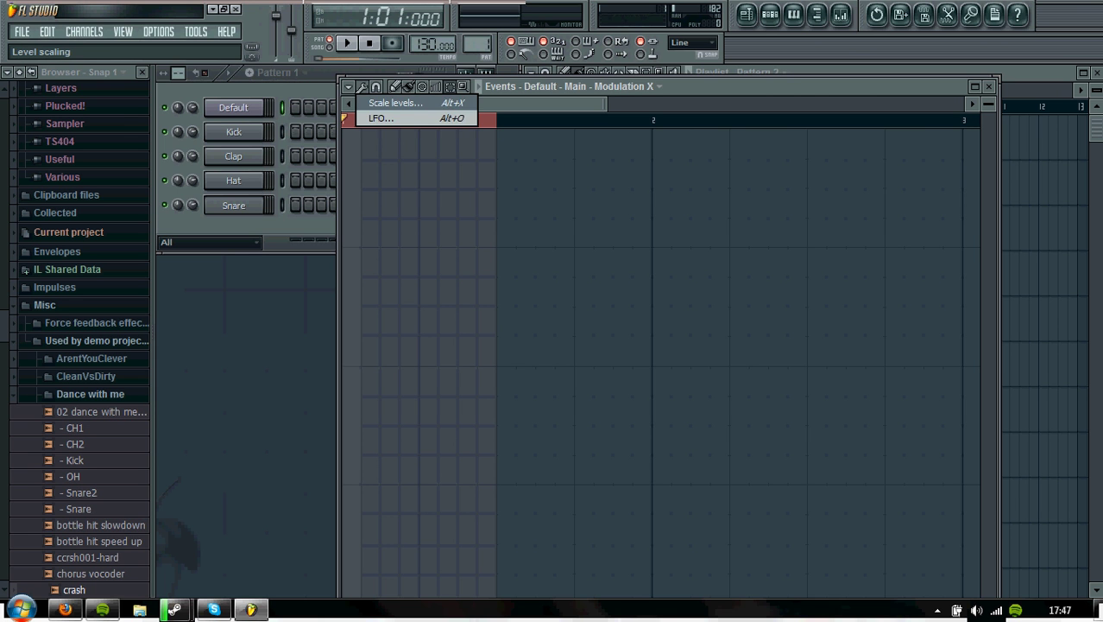
pyautogui.click(381, 118)
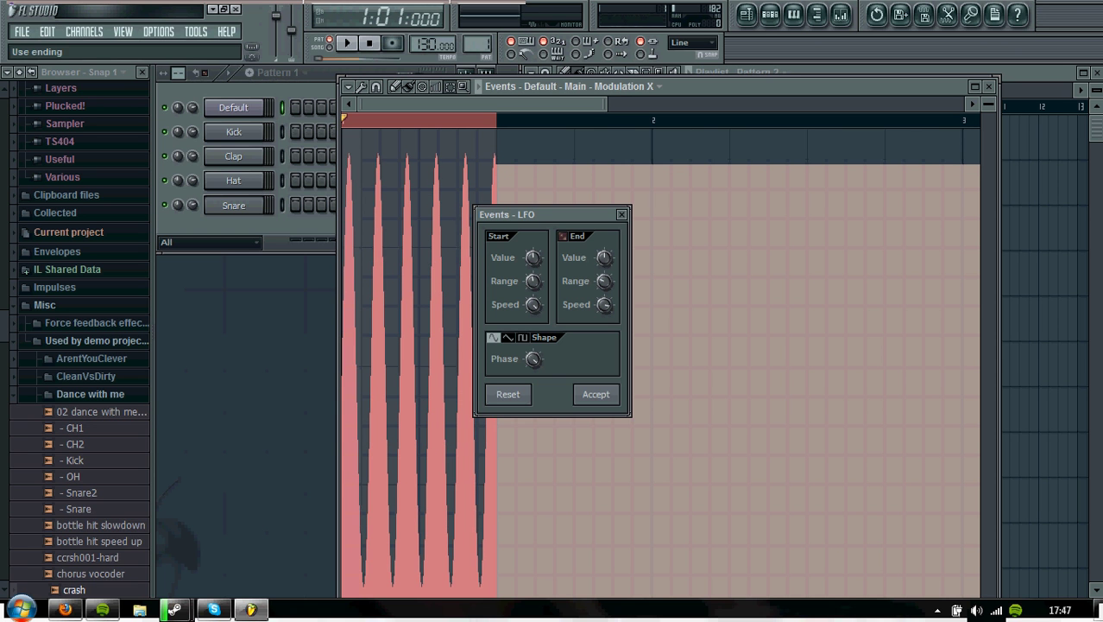
pyautogui.click(563, 235)
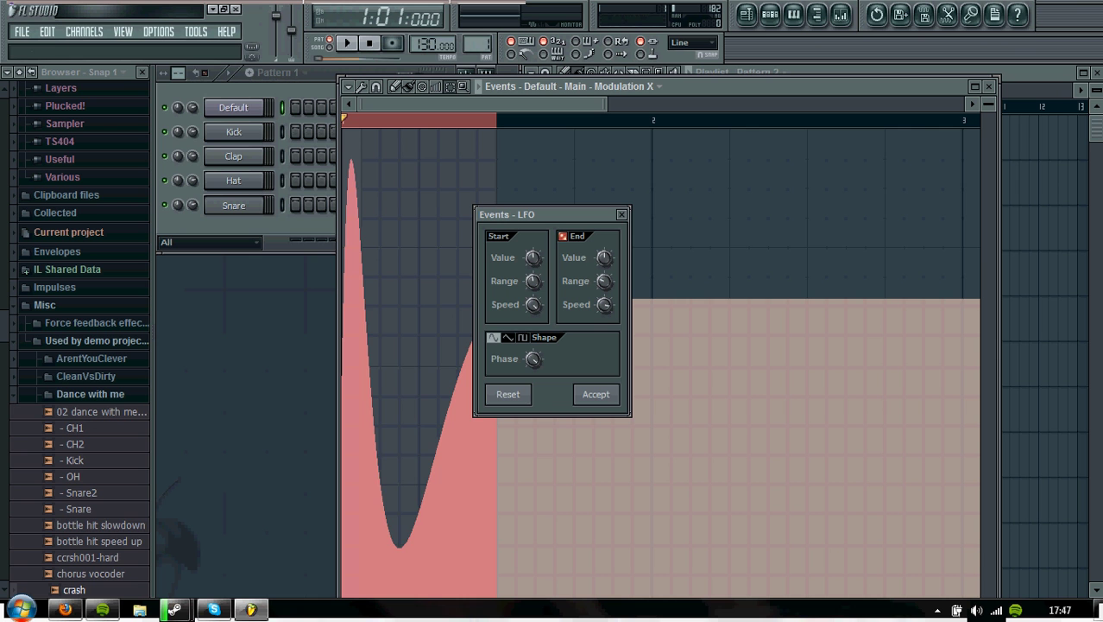
pyautogui.click(562, 236)
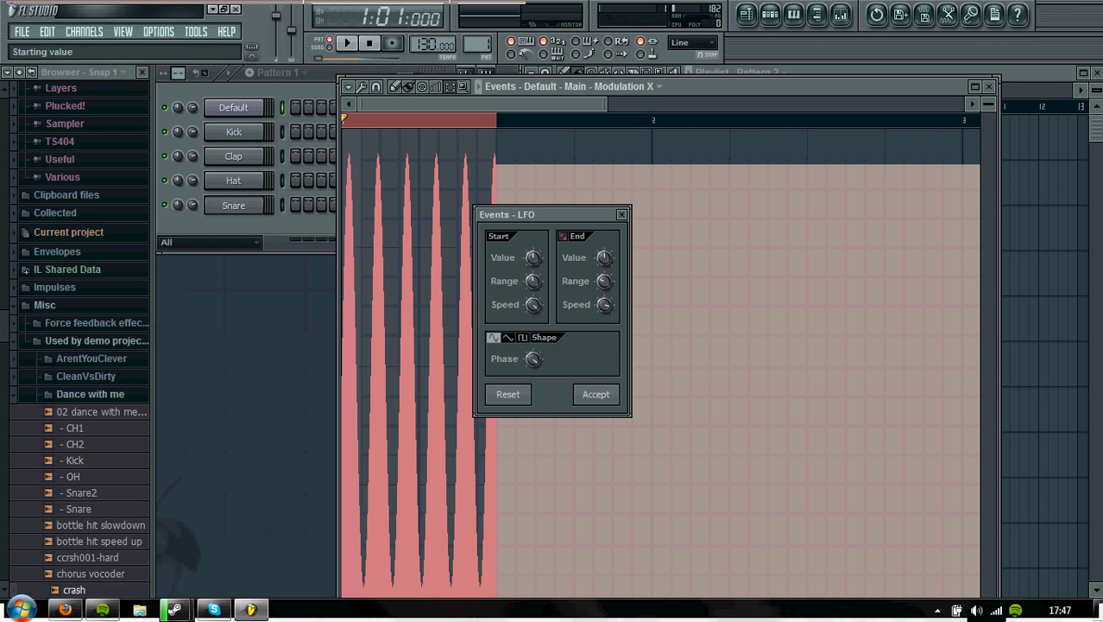
pyautogui.rightClick(532, 257)
pyautogui.click(554, 266)
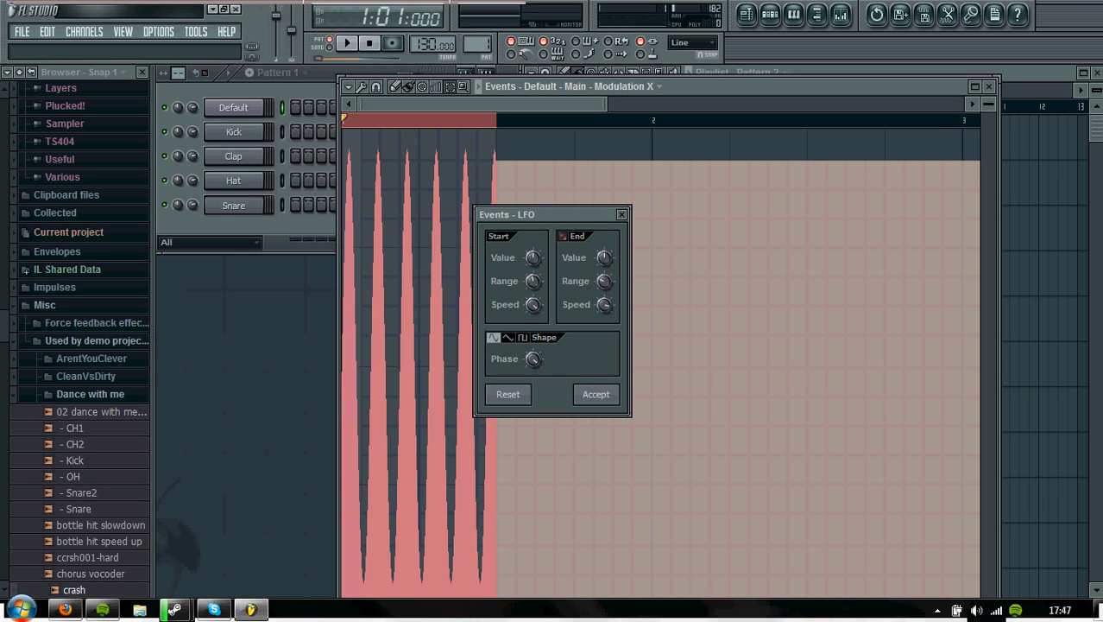
pyautogui.moveTo(533, 304)
pyautogui.mouseDown()
pyautogui.moveTo(533, 339)
pyautogui.moveTo(533, 312)
pyautogui.moveTo(533, 325)
pyautogui.mouseUp()
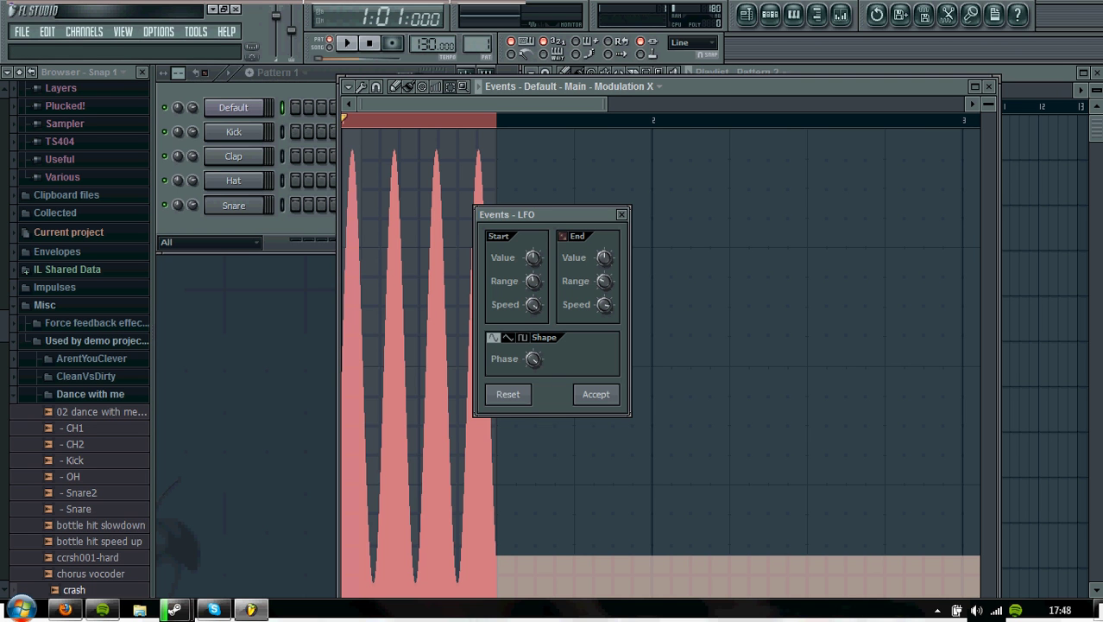
pyautogui.click(596, 394)
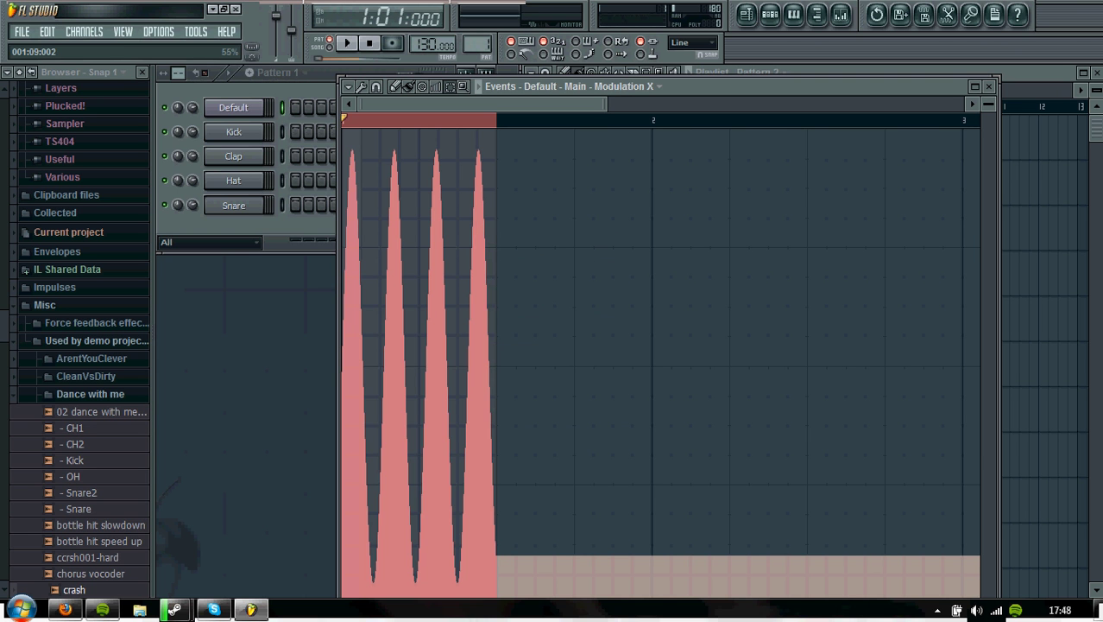
# Fill the second half of bar 1 with the same sine LFO settings
pyautogui.moveTo(497, 120); pyautogui.dragTo(652, 120)
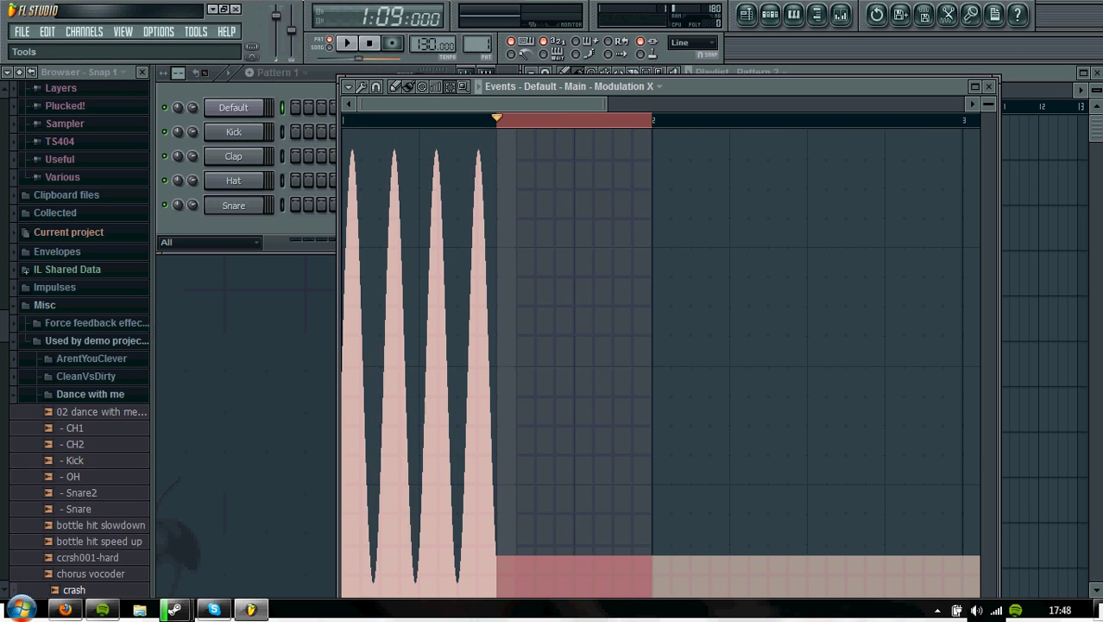
pyautogui.click(361, 86)
pyautogui.click(381, 118)
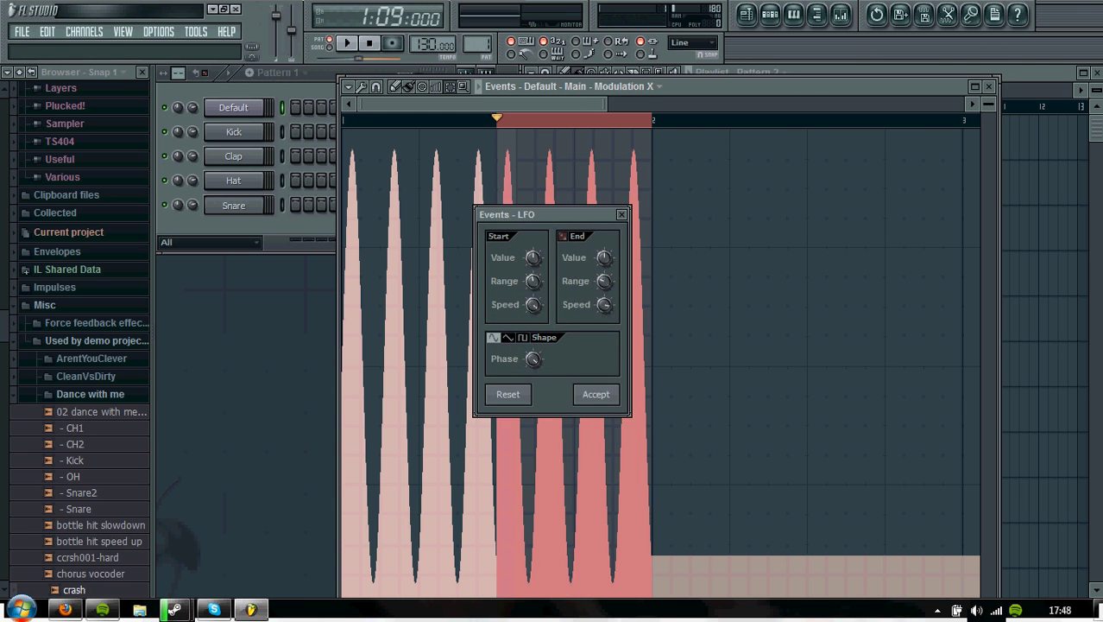
pyautogui.click(594, 393)
# Fill the first half of bar 2 with a slower sine LFO of about three cycles
pyautogui.moveTo(654, 120); pyautogui.dragTo(807, 120)
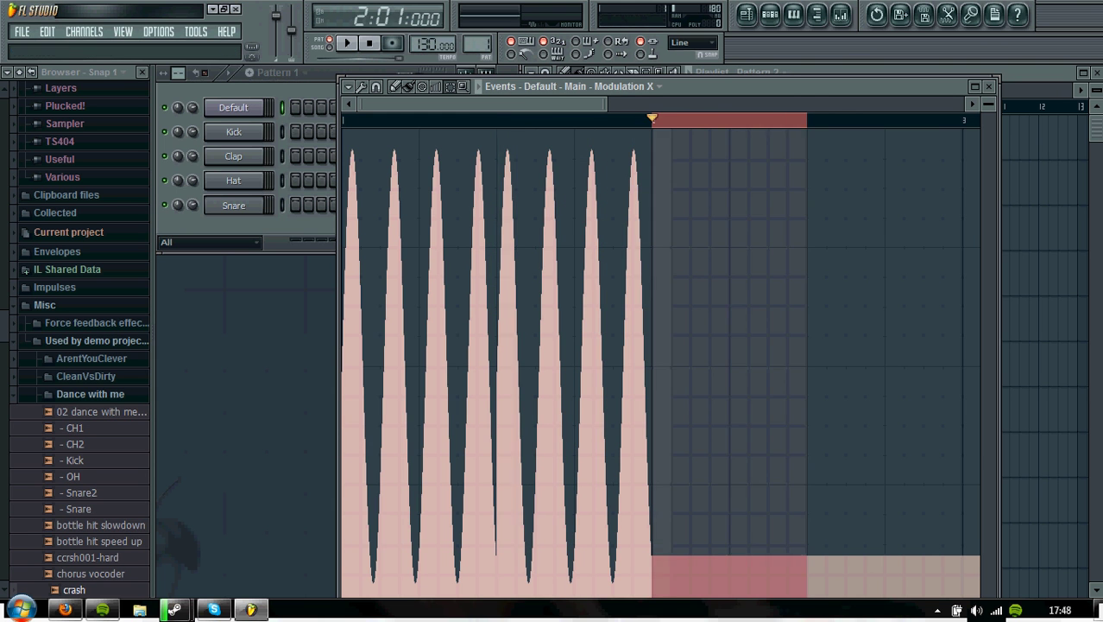
pyautogui.click(375, 87)
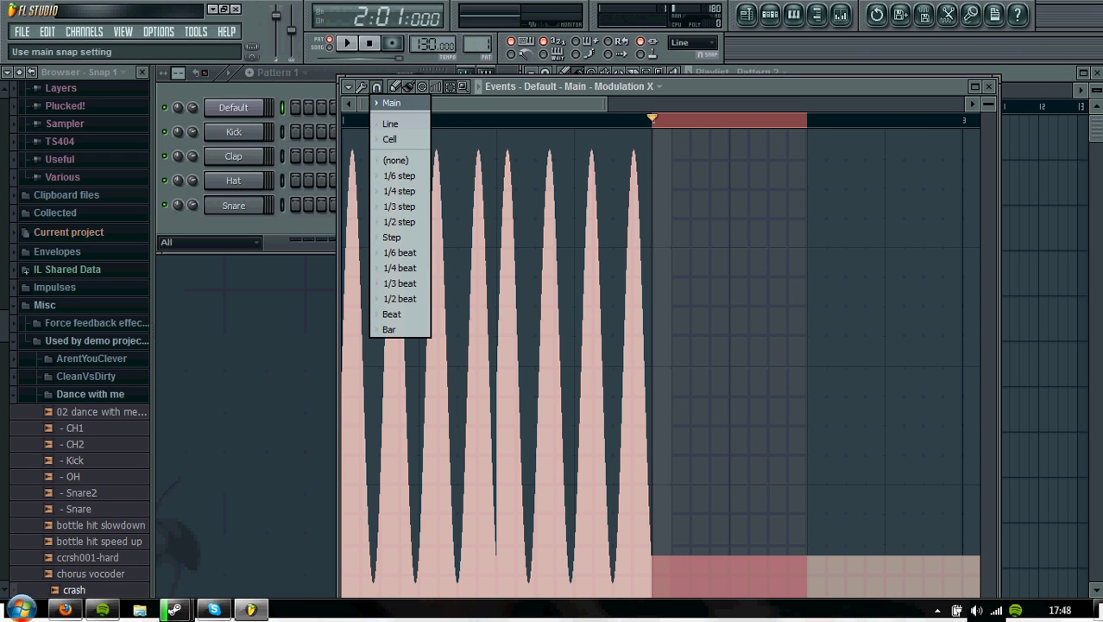
pyautogui.click(387, 103)
pyautogui.click(361, 86)
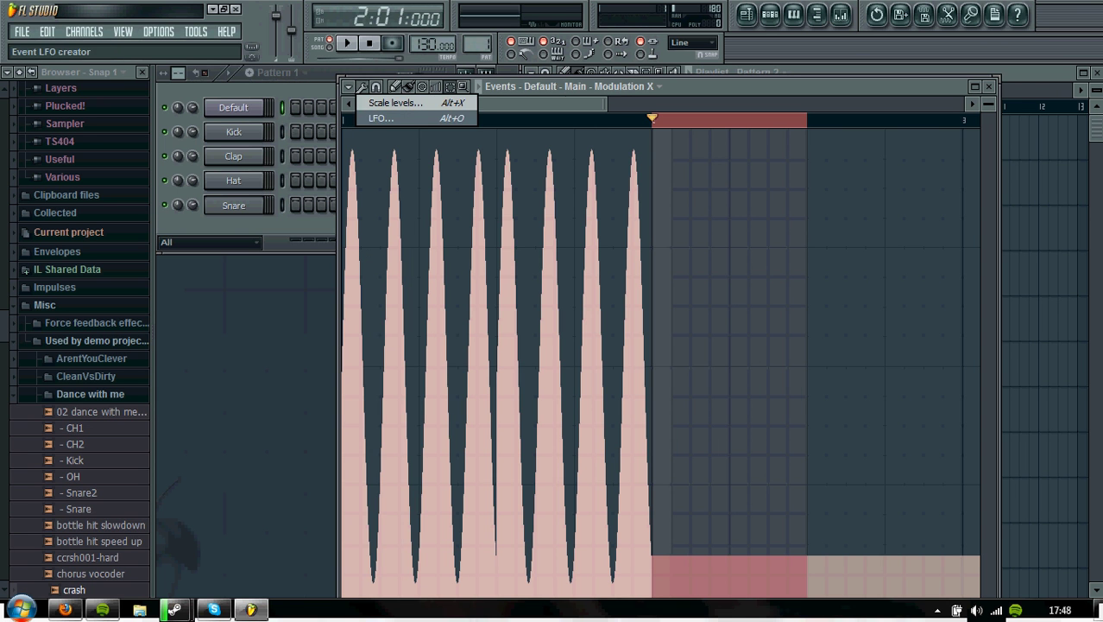
pyautogui.click(388, 118)
pyautogui.moveTo(533, 304)
pyautogui.mouseDown()
pyautogui.moveTo(534, 292)
pyautogui.moveTo(534, 316)
pyautogui.mouseUp()
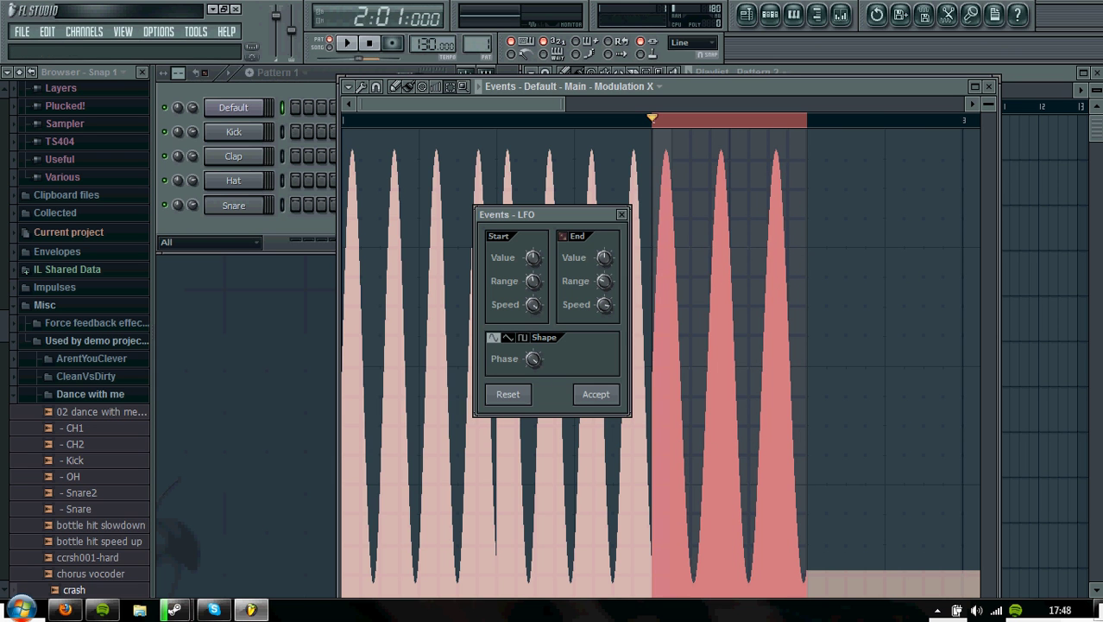
pyautogui.click(596, 394)
# Fill the third quarter of bar 2 with a sine LFO, raising its start speed to just over one cycle
pyautogui.moveTo(807, 120); pyautogui.dragTo(884, 120)
pyautogui.click(376, 87)
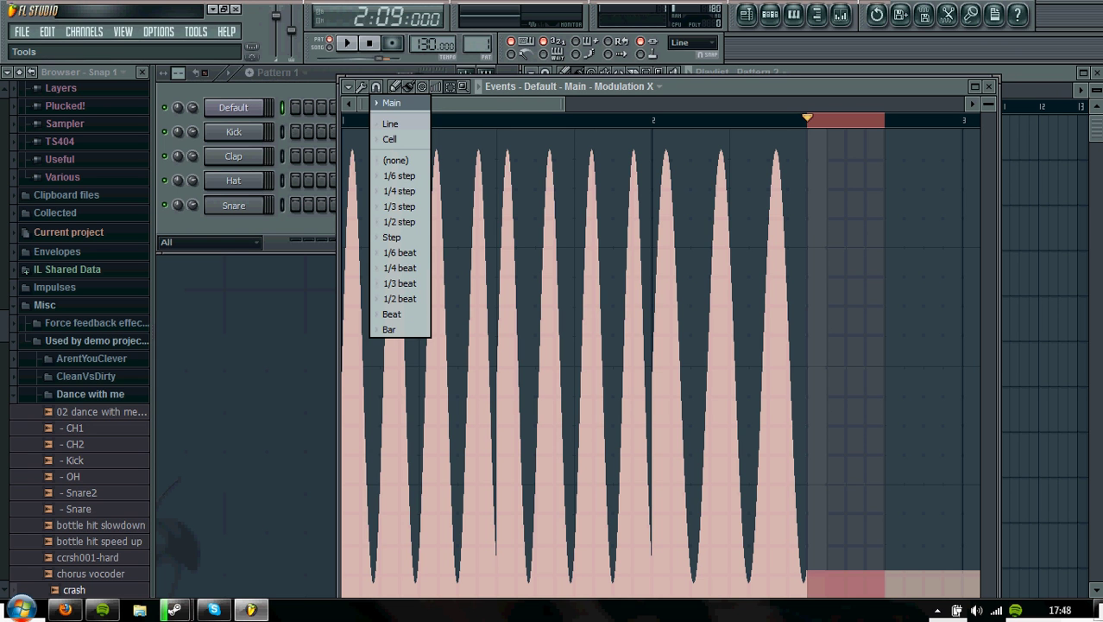
pyautogui.click(362, 87)
pyautogui.click(380, 119)
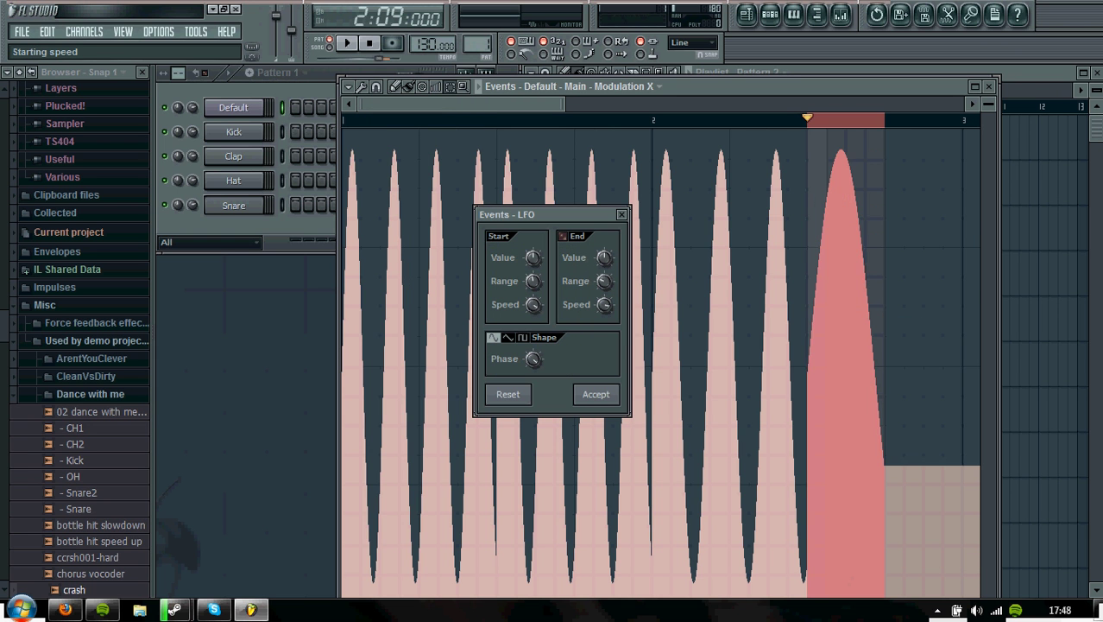
pyautogui.moveTo(534, 304); pyautogui.dragTo(533, 293)
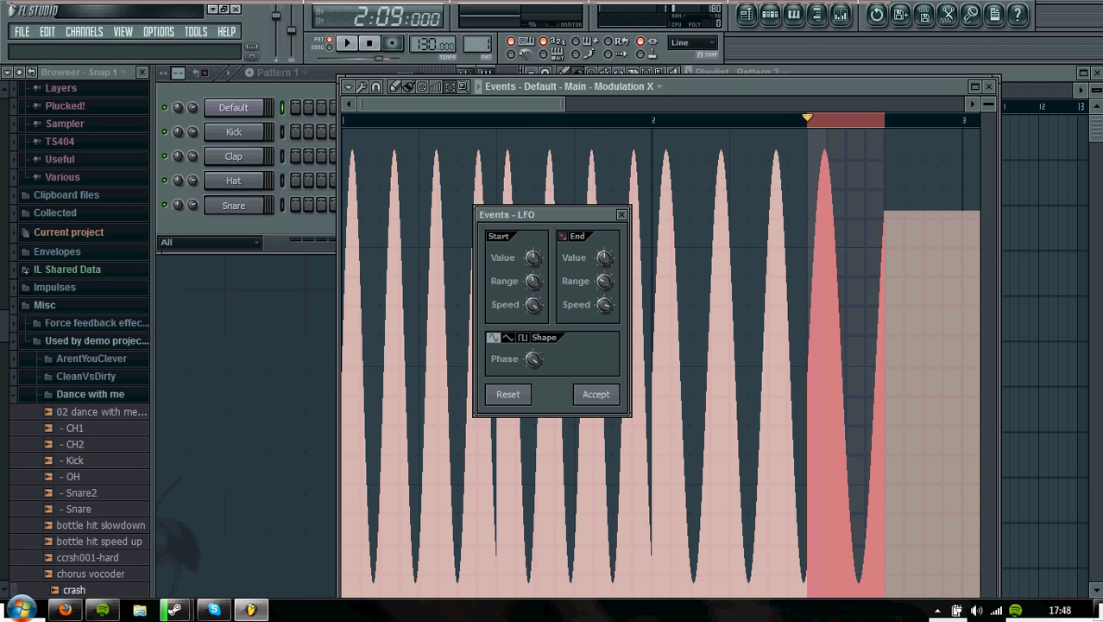
pyautogui.click(596, 394)
# Fill the half bar from 2:13 to 3:05 with a faster sine LFO of just over five cycles
pyautogui.hscroll(3, 660, 362)
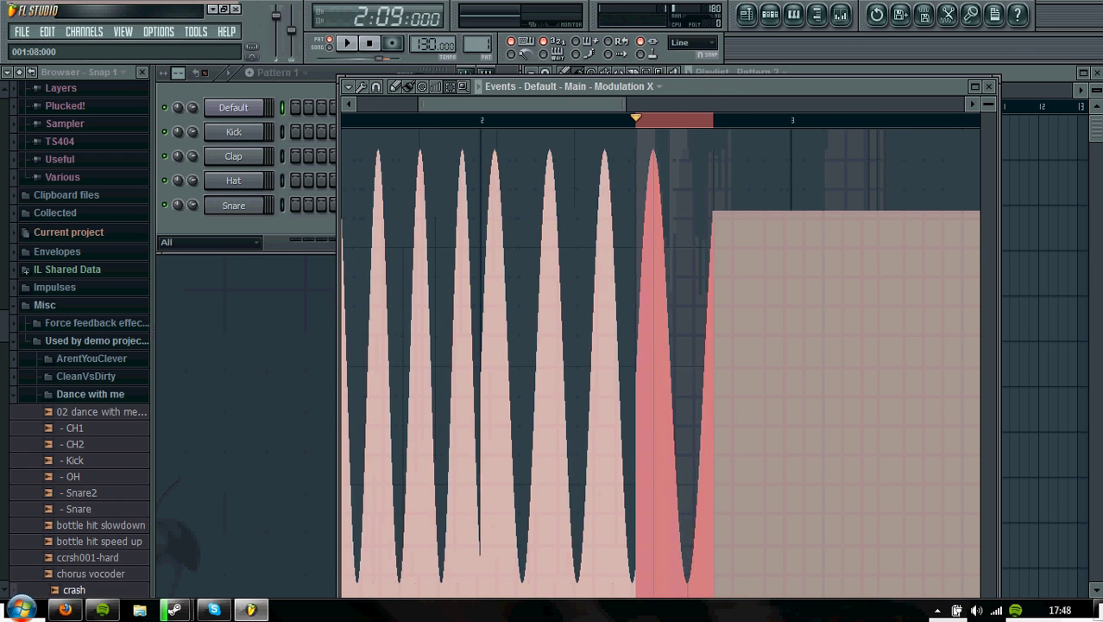
pyautogui.moveTo(648, 120); pyautogui.dragTo(881, 120)
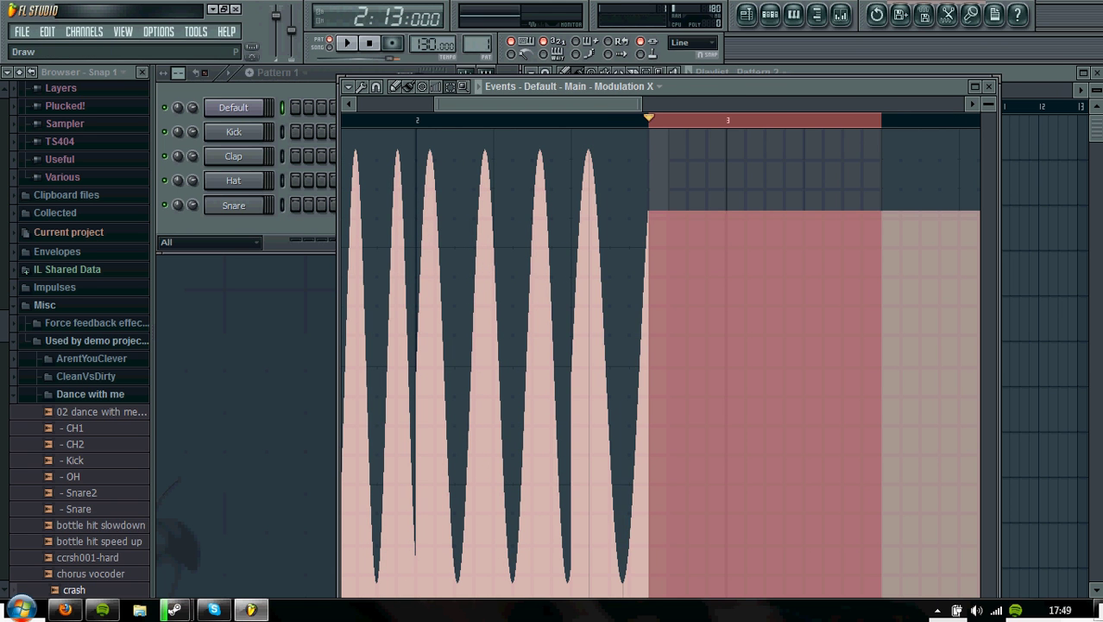
pyautogui.click(376, 86)
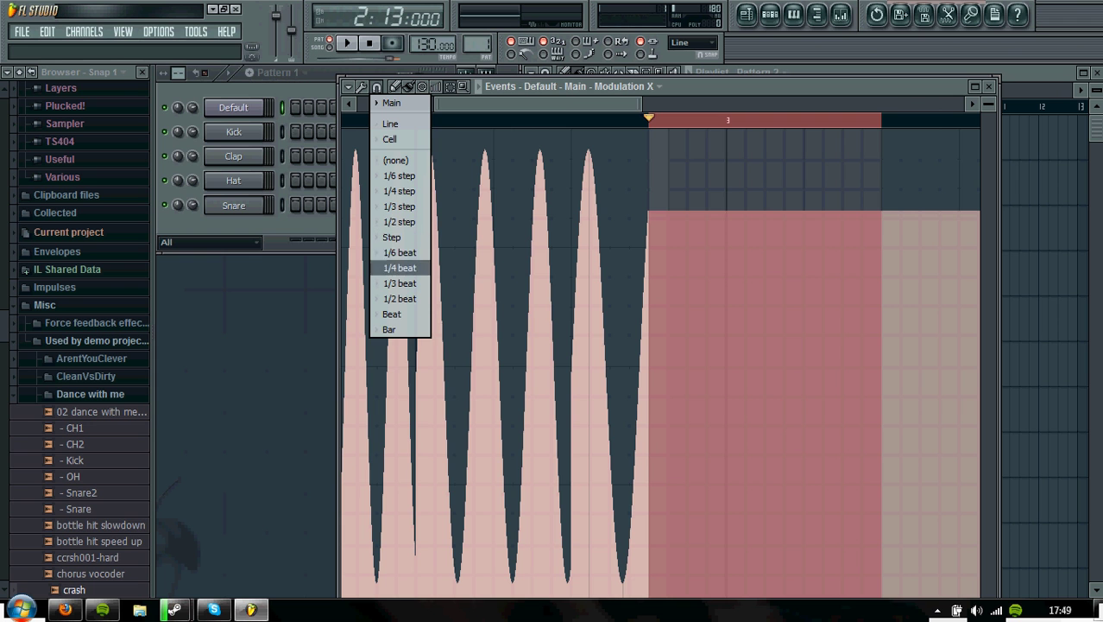
pyautogui.click(391, 102)
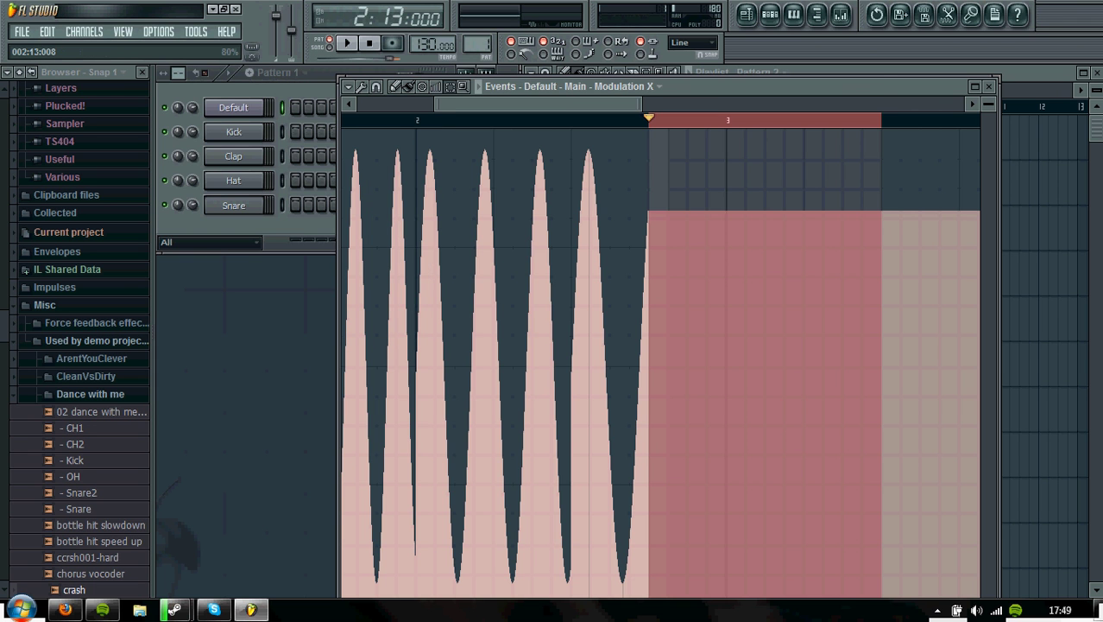
pyautogui.hotkey('ctrl', 'd')
pyautogui.moveTo(648, 120); pyautogui.dragTo(804, 120)
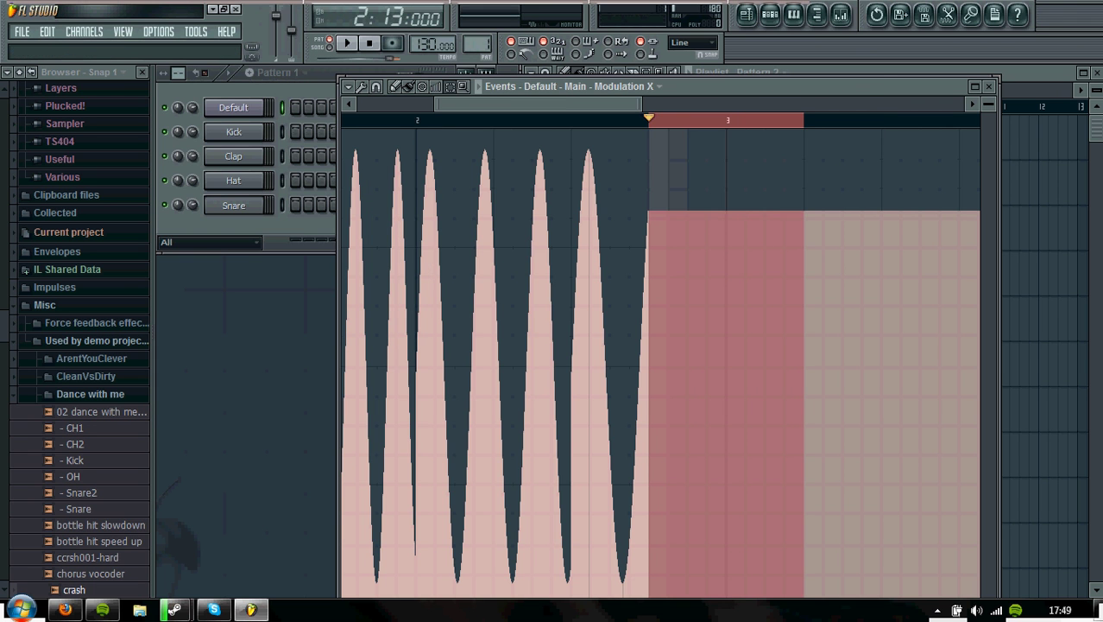
pyautogui.click(362, 86)
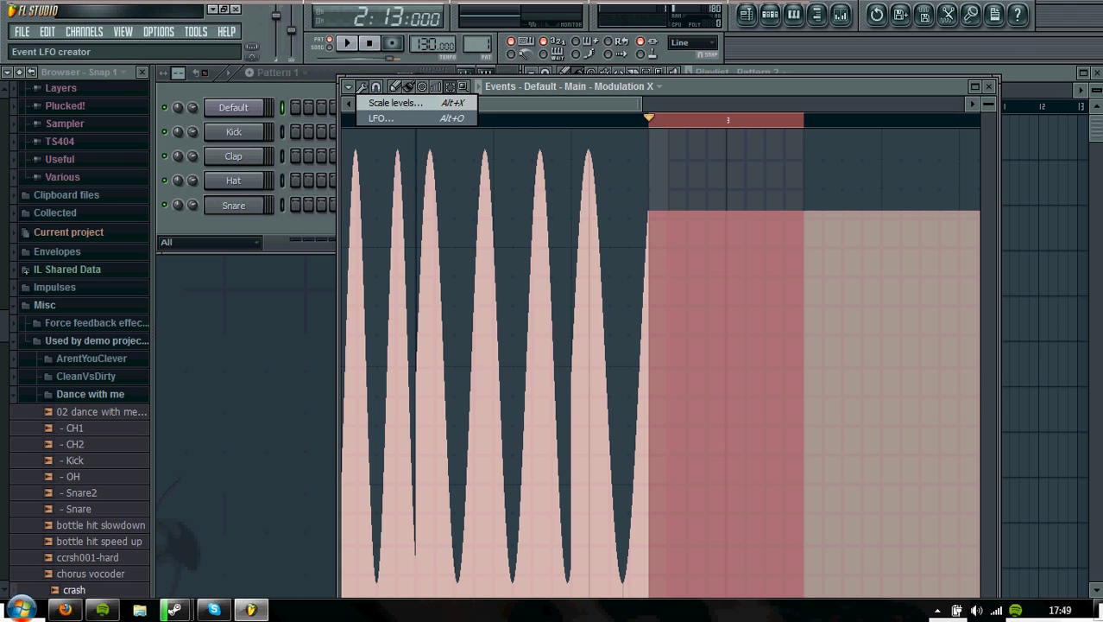
pyautogui.click(380, 118)
pyautogui.moveTo(533, 304)
pyautogui.mouseDown()
pyautogui.moveTo(534, 285)
pyautogui.moveTo(533, 315)
pyautogui.moveTo(533, 286)
pyautogui.mouseUp()
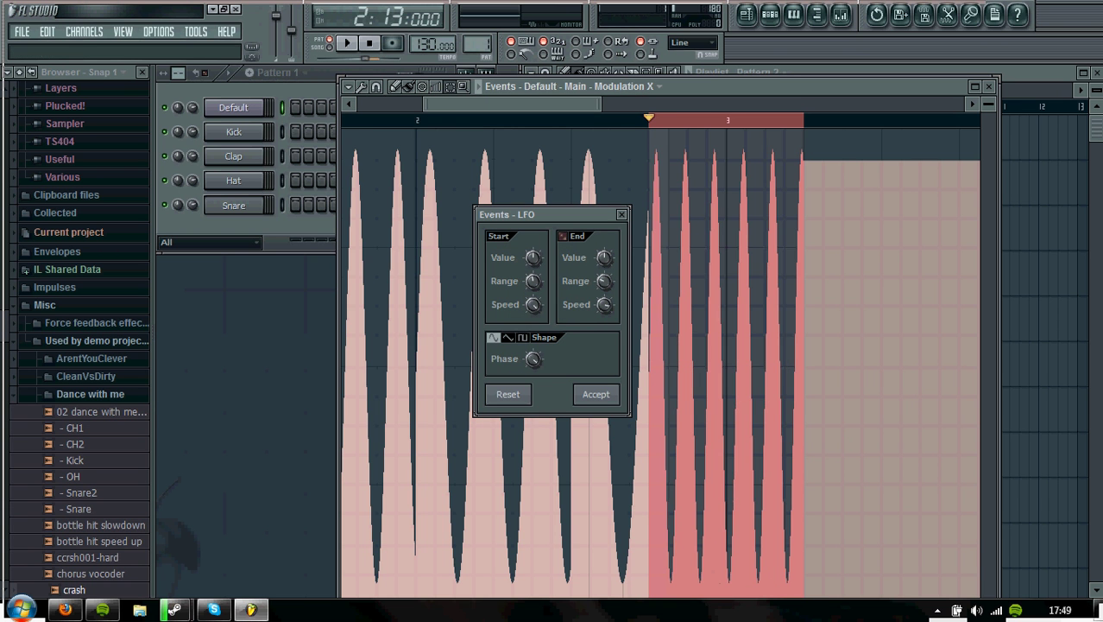
pyautogui.click(596, 393)
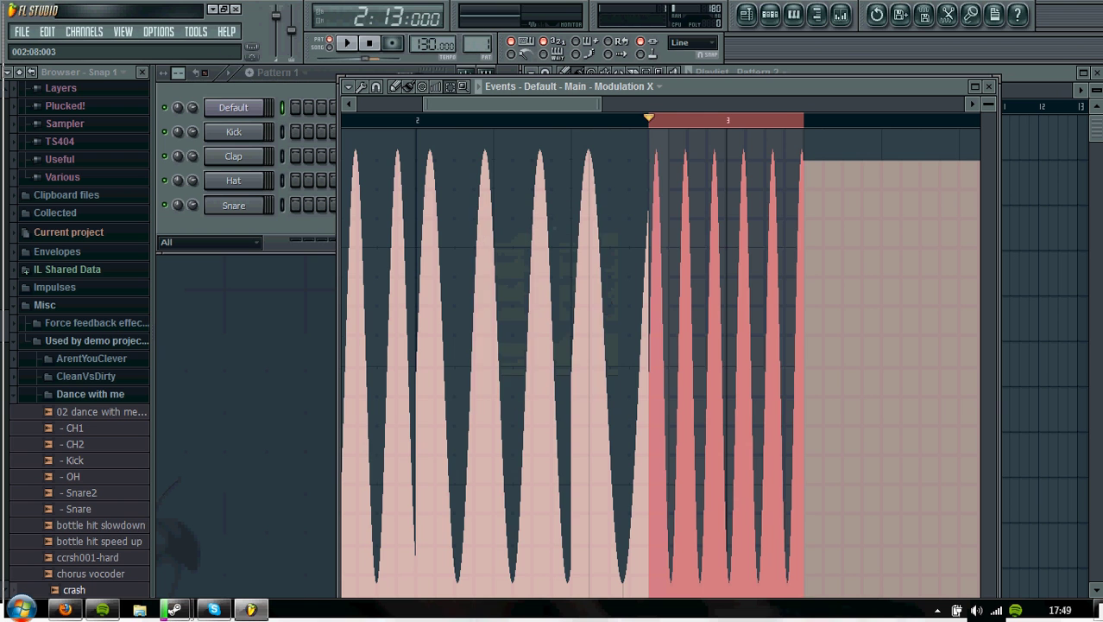
# Fill the quarter bar from 3:05 to 3:09 with a slower sine LFO of about two cycles
pyautogui.hscroll(3, 836, 185)
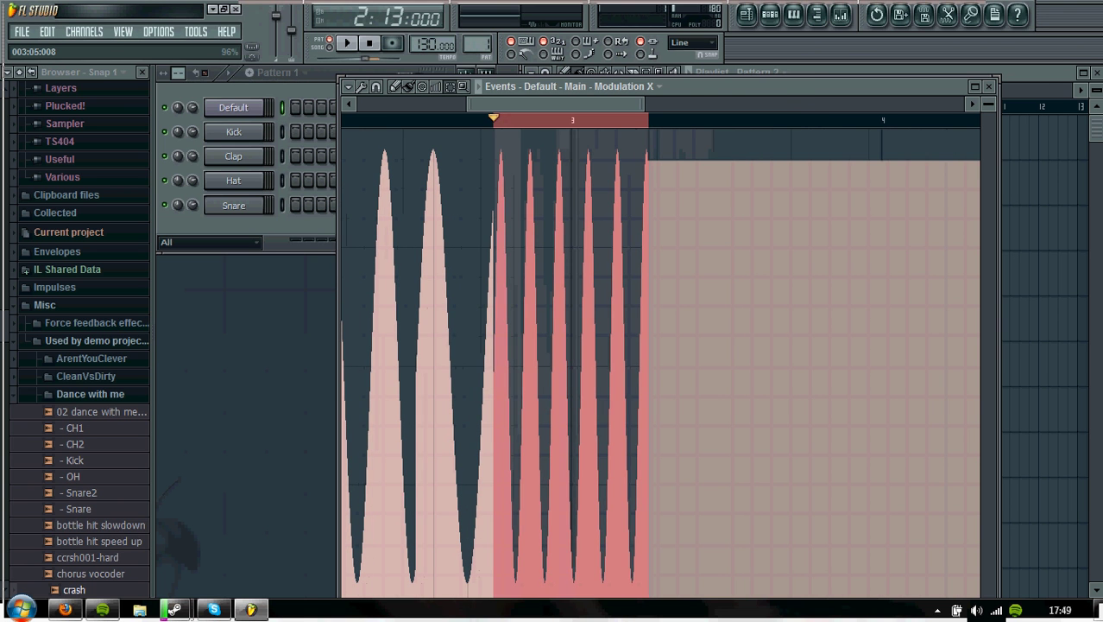
pyautogui.moveTo(656, 185); pyautogui.dragTo(726, 184)
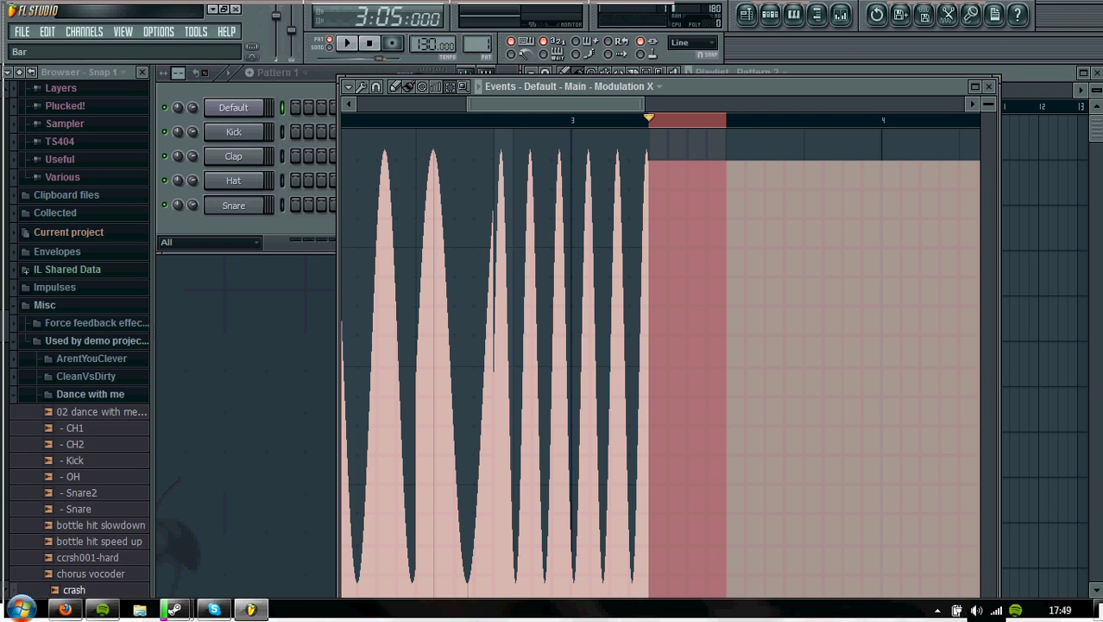
pyautogui.click(362, 87)
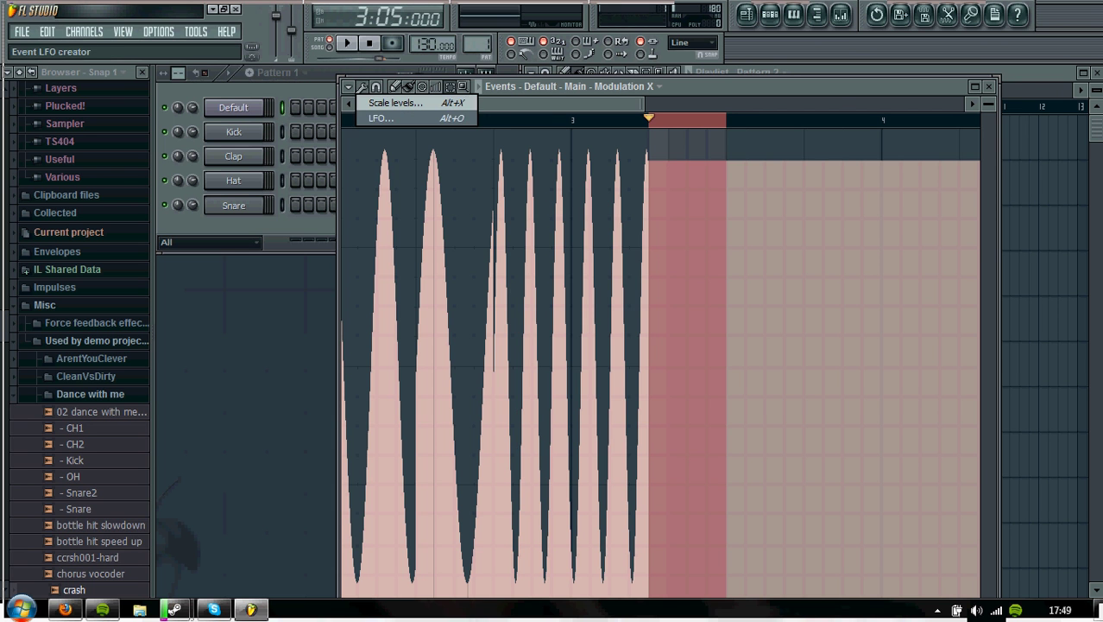
pyautogui.click(381, 119)
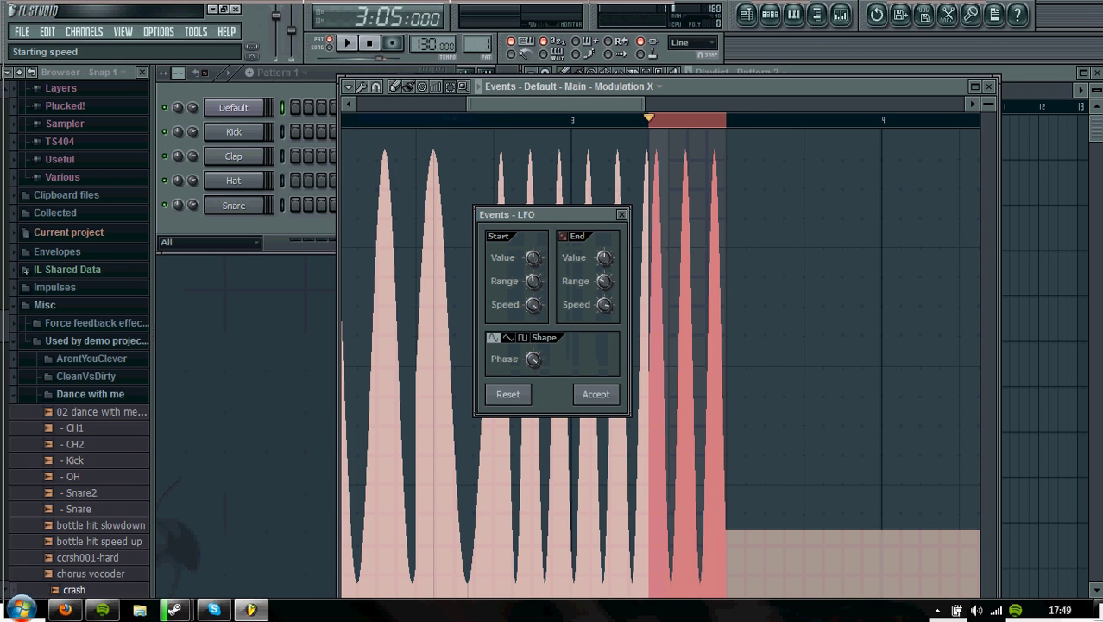
pyautogui.moveTo(533, 303)
pyautogui.mouseDown()
pyautogui.moveTo(534, 341)
pyautogui.moveTo(533, 285)
pyautogui.moveTo(533, 328)
pyautogui.moveTo(532, 311)
pyautogui.mouseUp()
pyautogui.click(596, 394)
# Fill the half bar from 3:09 to bar 4 with a very slow sine LFO of about one cycle
pyautogui.moveTo(727, 120); pyautogui.dragTo(880, 120)
pyautogui.click(361, 86)
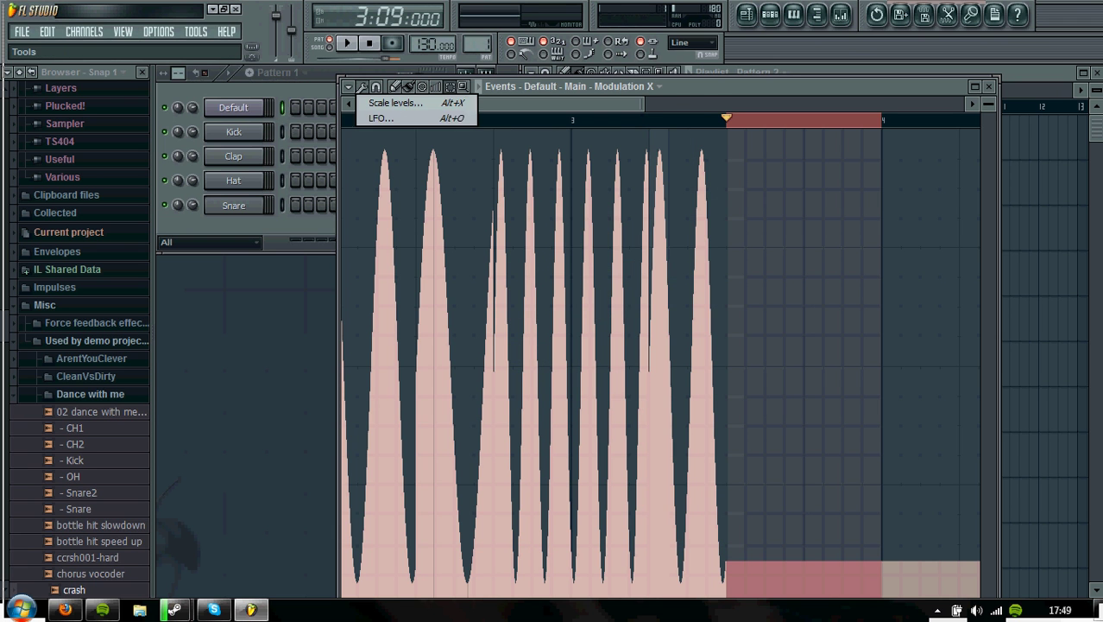
pyautogui.click(380, 118)
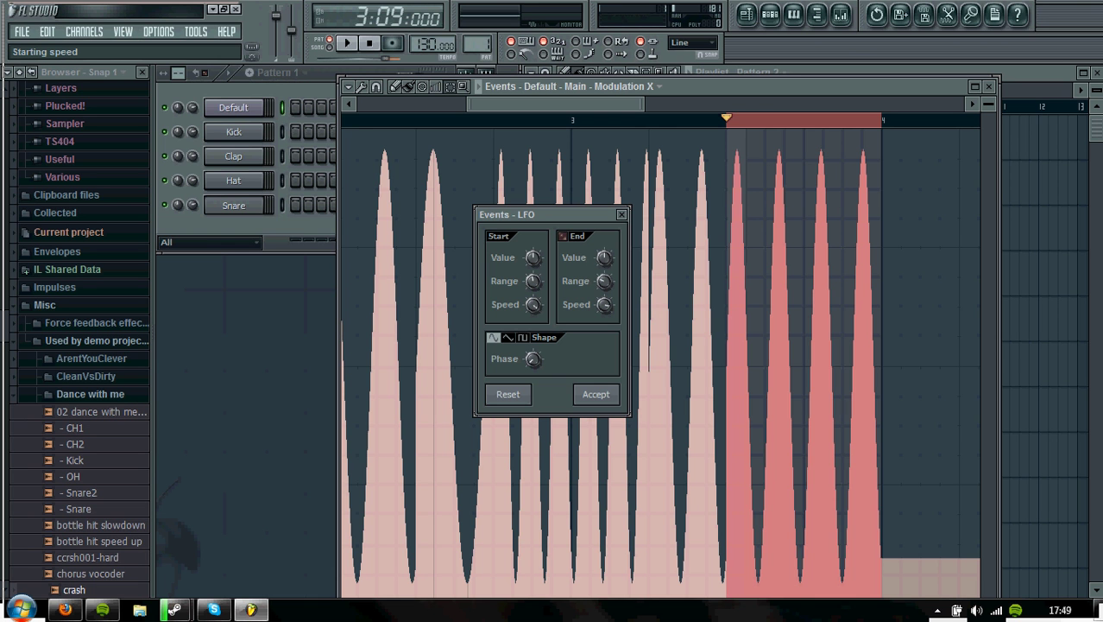
pyautogui.moveTo(534, 304); pyautogui.dragTo(534, 316)
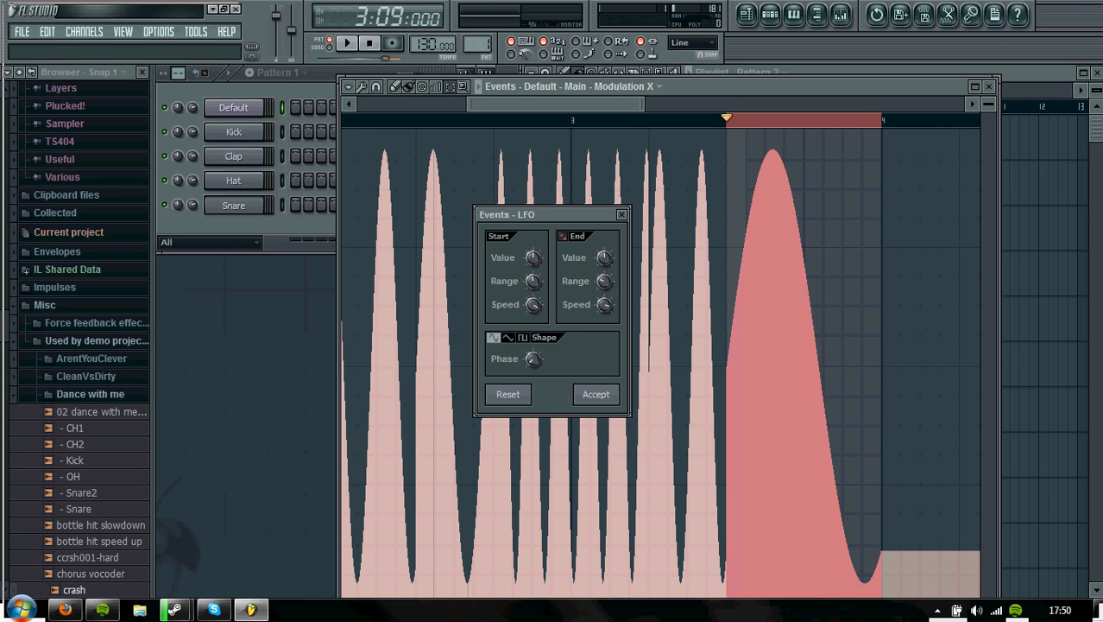
pyautogui.moveTo(533, 326); pyautogui.dragTo(533, 324)
pyautogui.click(596, 394)
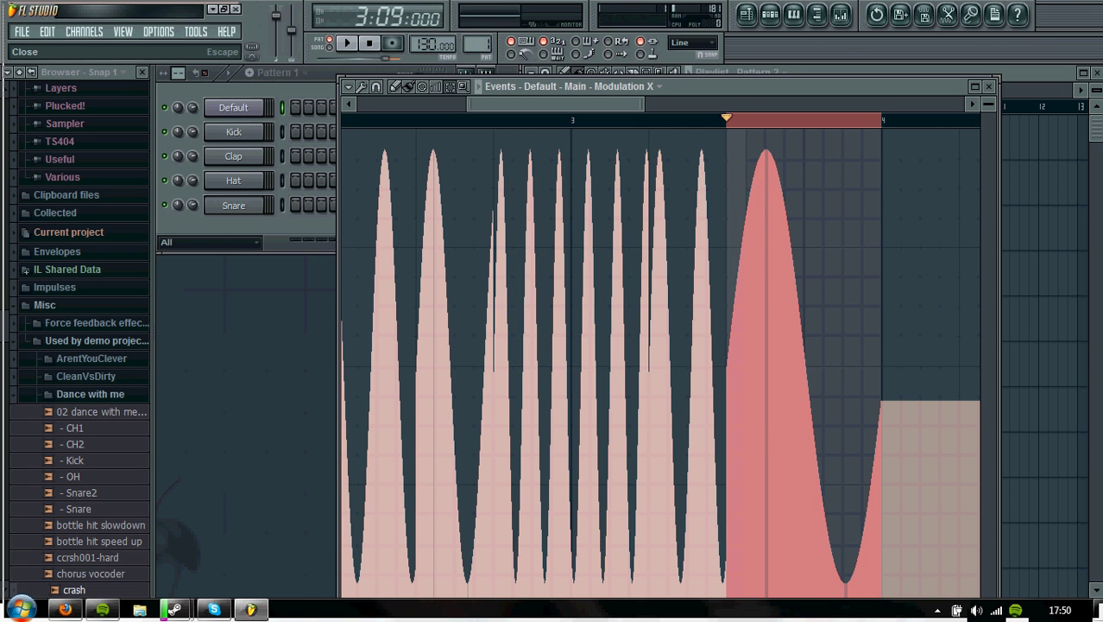
# Clear the time selection and close the Modulation X event editor
pyautogui.click(346, 43)
pyautogui.click(369, 43)
pyautogui.press('space')
pyautogui.press('space')
pyautogui.hotkey('ctrl', 'd')
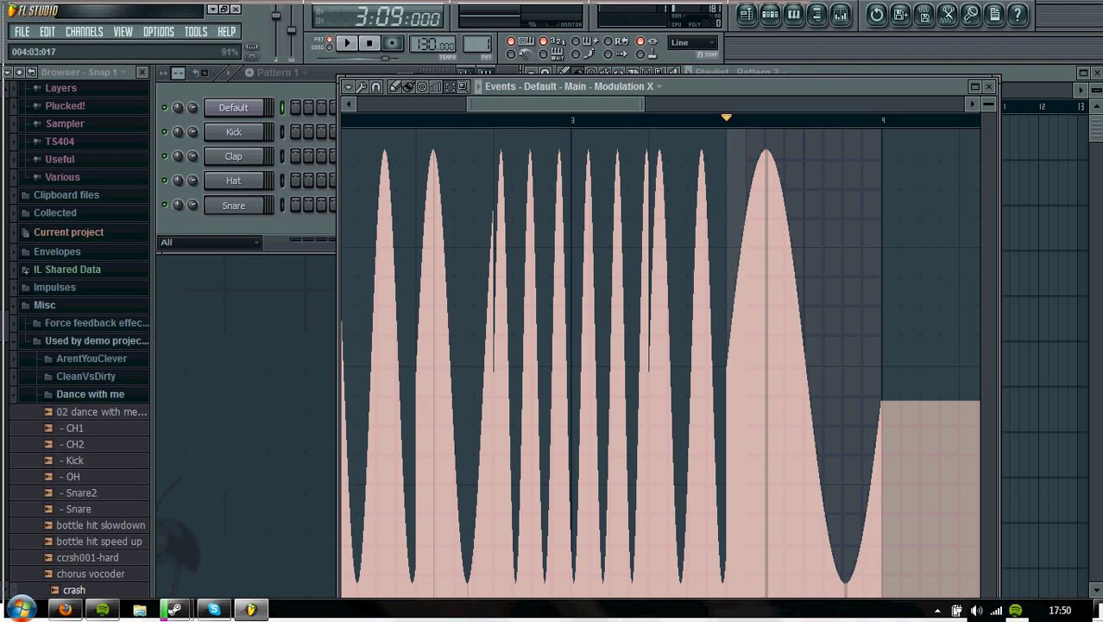
pyautogui.press('Escape')
# Open the Default channel's piano roll and place a one-bar C4 note at the start of bar 1
pyautogui.rightClick(262, 102)
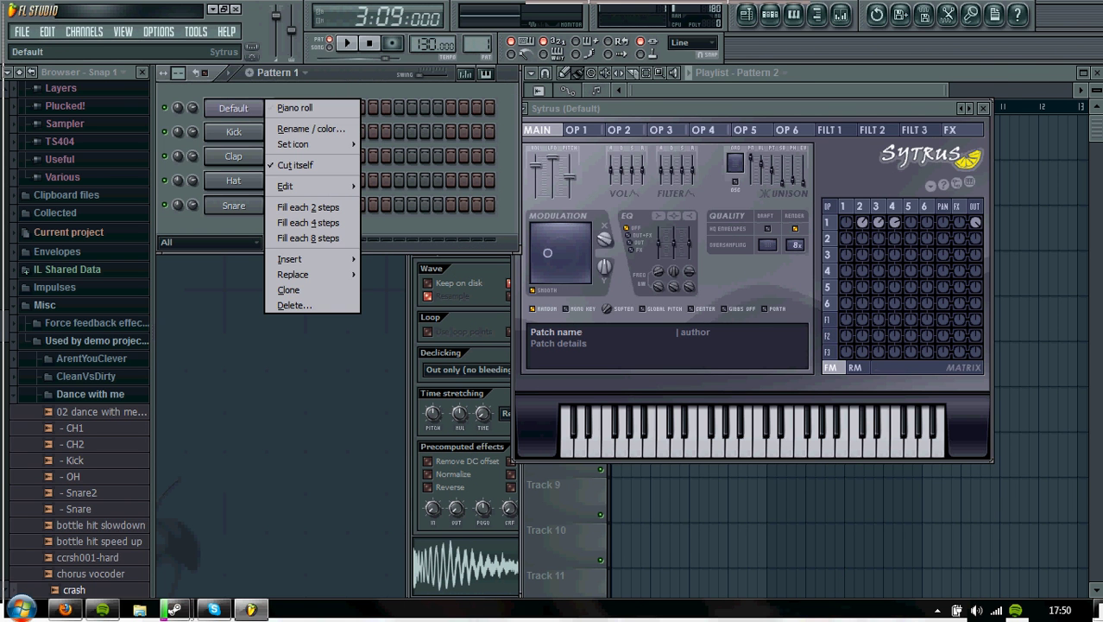
pyautogui.click(289, 107)
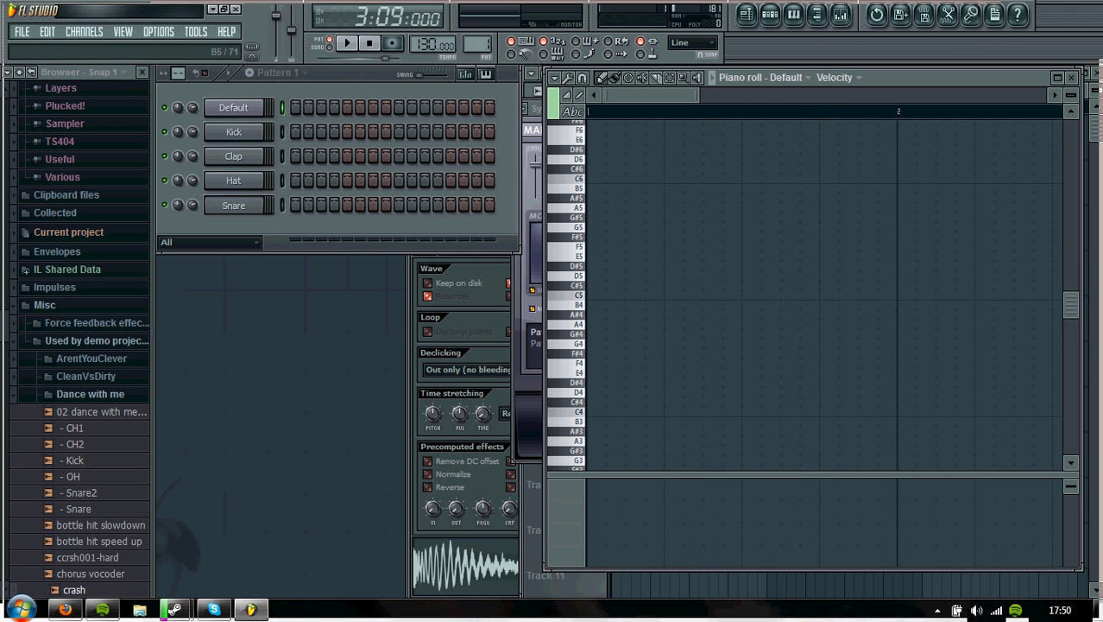
pyautogui.moveTo(652, 94)
pyautogui.mouseDown()
pyautogui.moveTo(740, 94)
pyautogui.moveTo(652, 94)
pyautogui.mouseUp()
pyautogui.press('z')
pyautogui.press('z')
pyautogui.press('z')
pyautogui.click(593, 411)
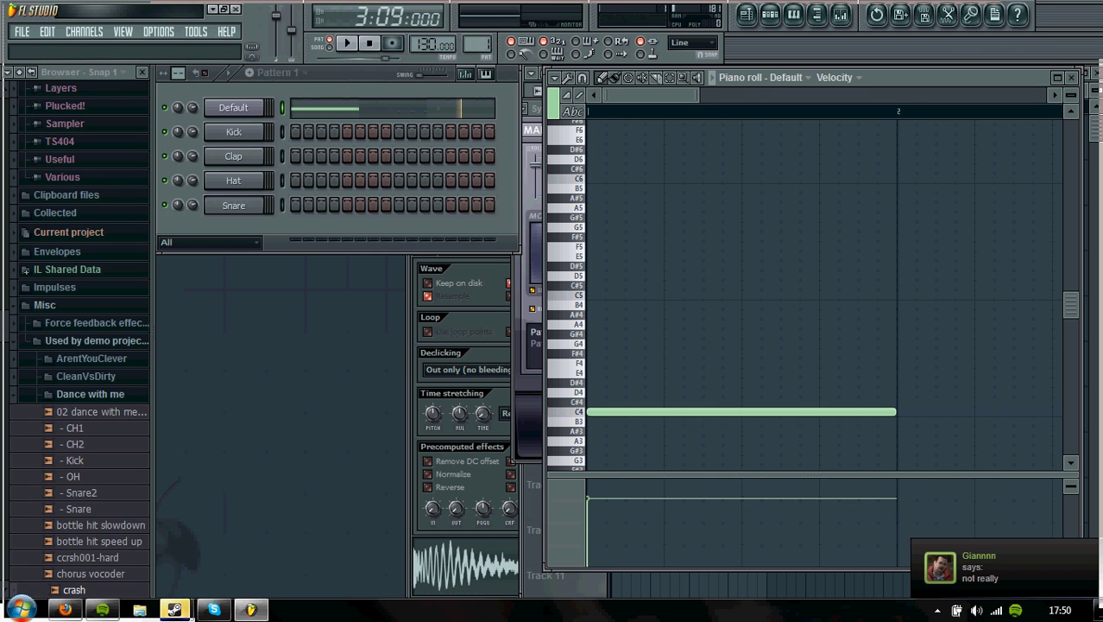
# Audition pitches and add a one-bar F4 note at the start of bar 2
pyautogui.press('z')
pyautogui.moveTo(685, 95); pyautogui.dragTo(713, 94)
pyautogui.press('z')
pyautogui.press('b')
pyautogui.press('z')
pyautogui.press('v')
pyautogui.click(775, 362)
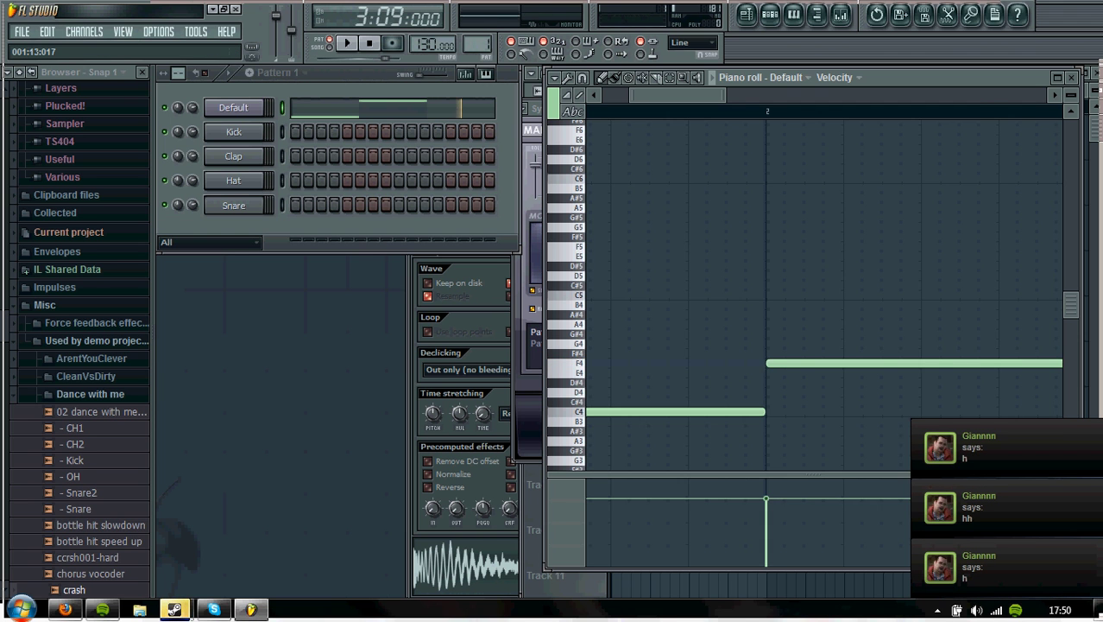
pyautogui.moveTo(697, 94); pyautogui.dragTo(733, 94)
pyautogui.press('c')
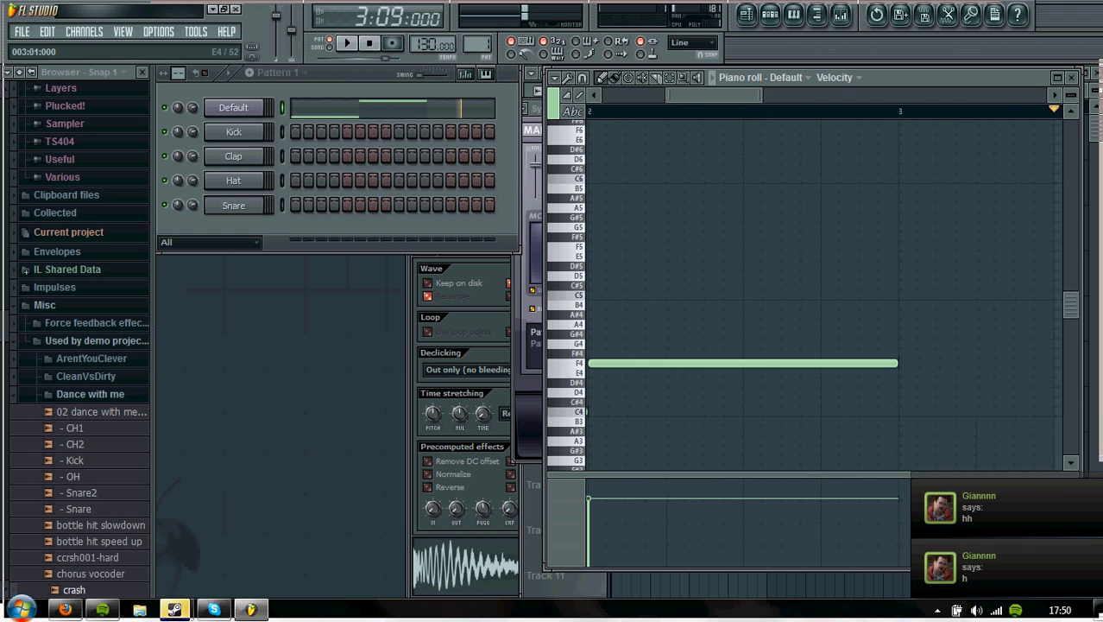
pyautogui.hscroll(1, 820, 380)
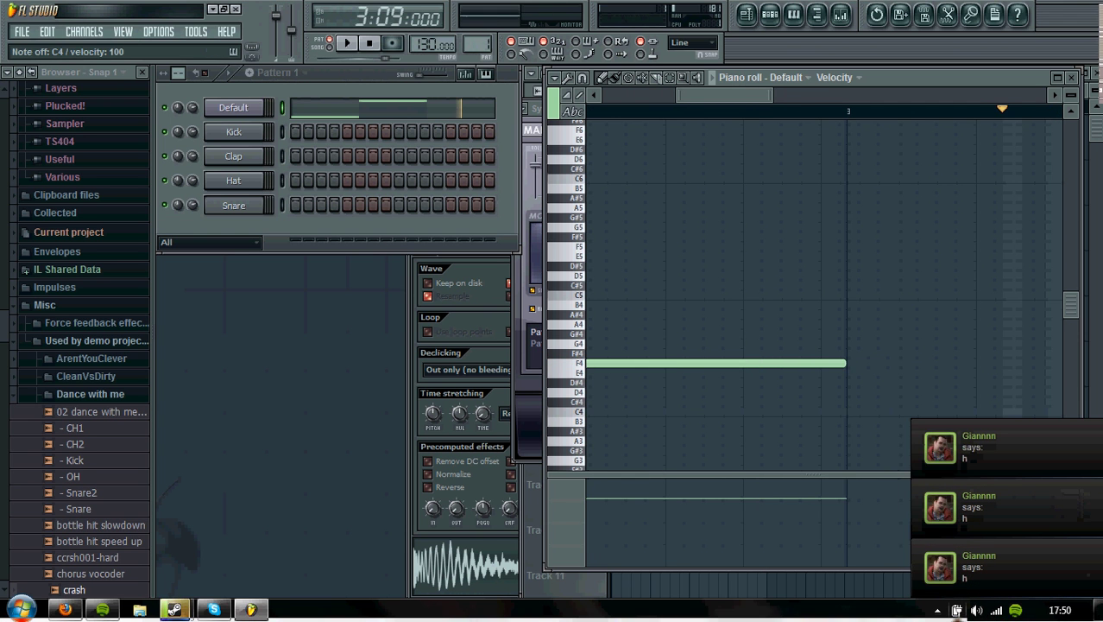
# Quit Steam so that its chat notifications stop covering the screen
pyautogui.click(938, 610)
pyautogui.rightClick(907, 530)
pyautogui.click(928, 523)
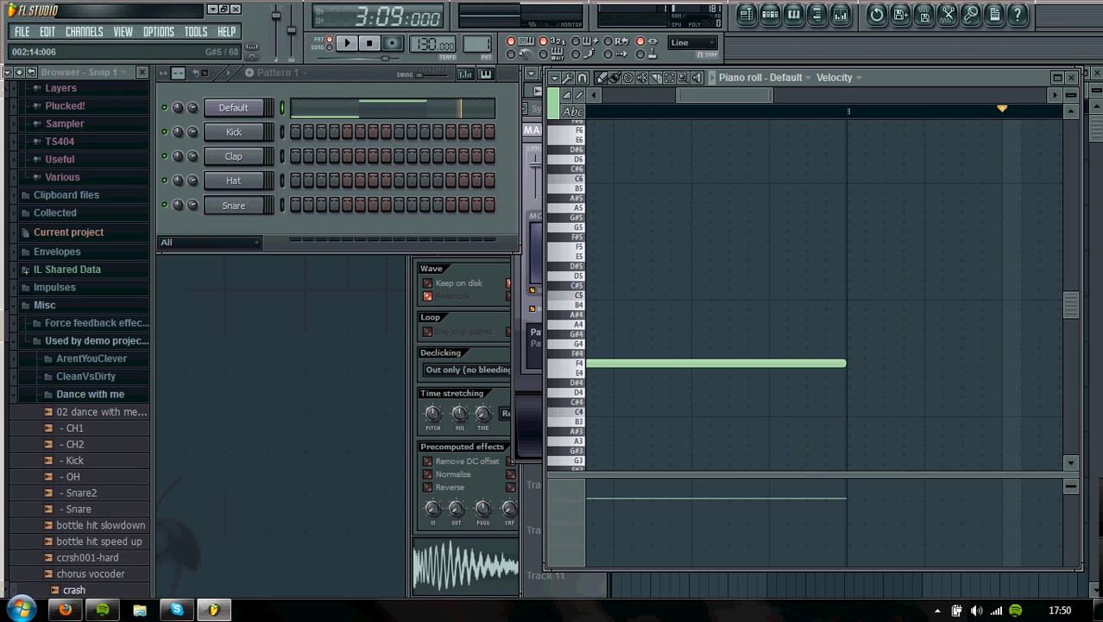
# Add a D4 note of one bar at the start of bar 3 and review the three-note sequence
pyautogui.click(855, 392)
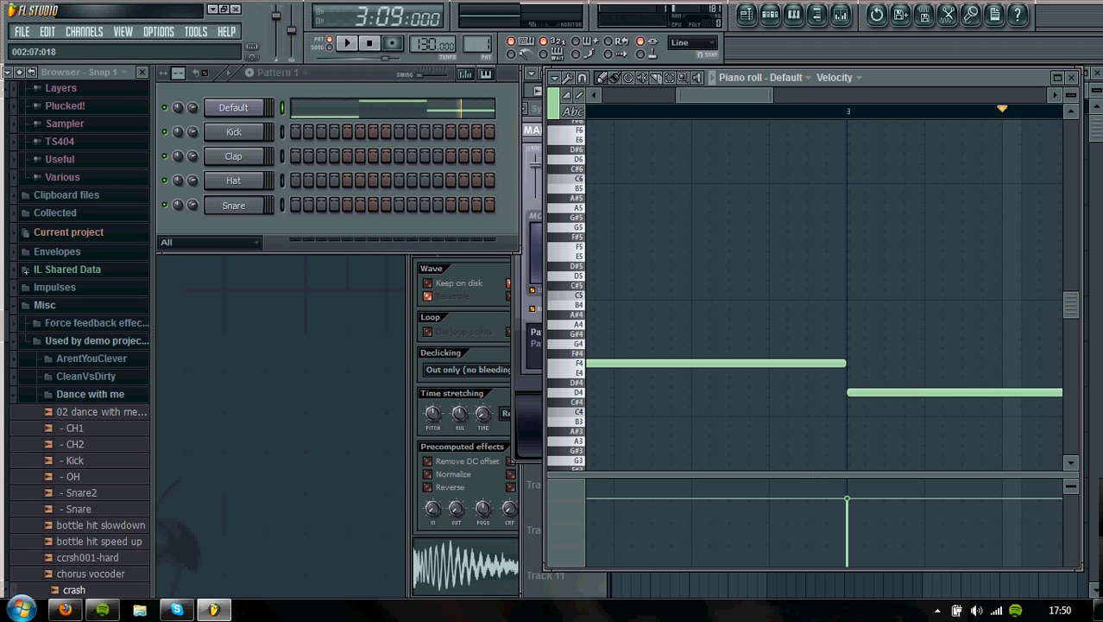
pyautogui.moveTo(695, 95); pyautogui.dragTo(665, 95)
pyautogui.click(429, 327)
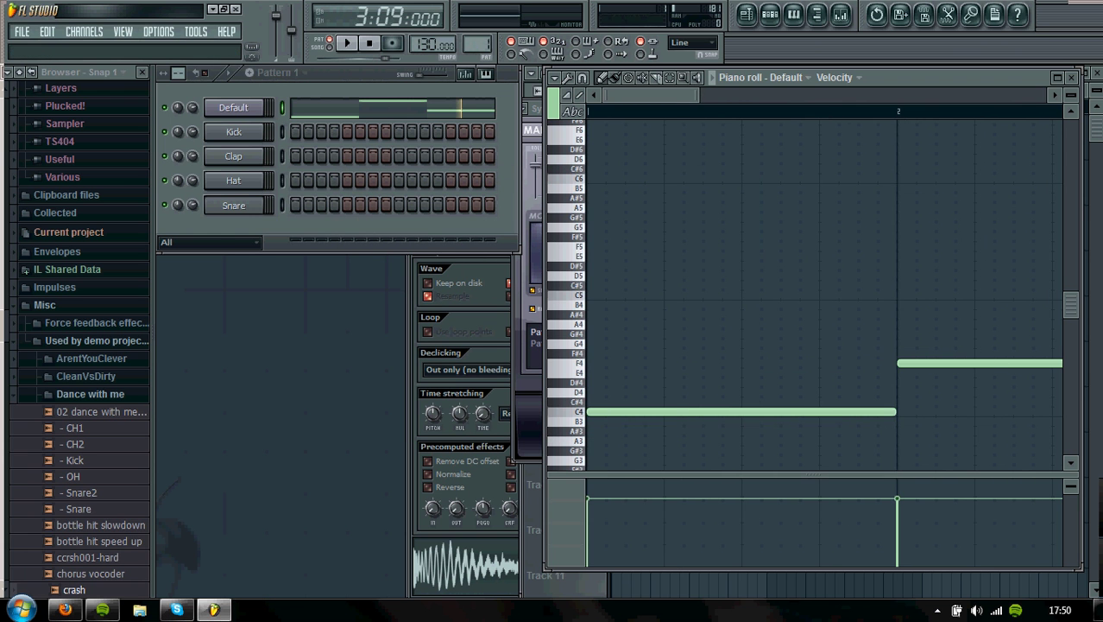
pyautogui.hscroll(5, 811, 293)
pyautogui.hscroll(-5, 812, 293)
pyautogui.hscroll(6, 812, 293)
pyautogui.hscroll(-6, 811, 293)
pyautogui.moveTo(651, 95); pyautogui.dragTo(650, 95)
# Play Pattern 1 from the start to hear the automated wobble on the notes
pyautogui.click(369, 43)
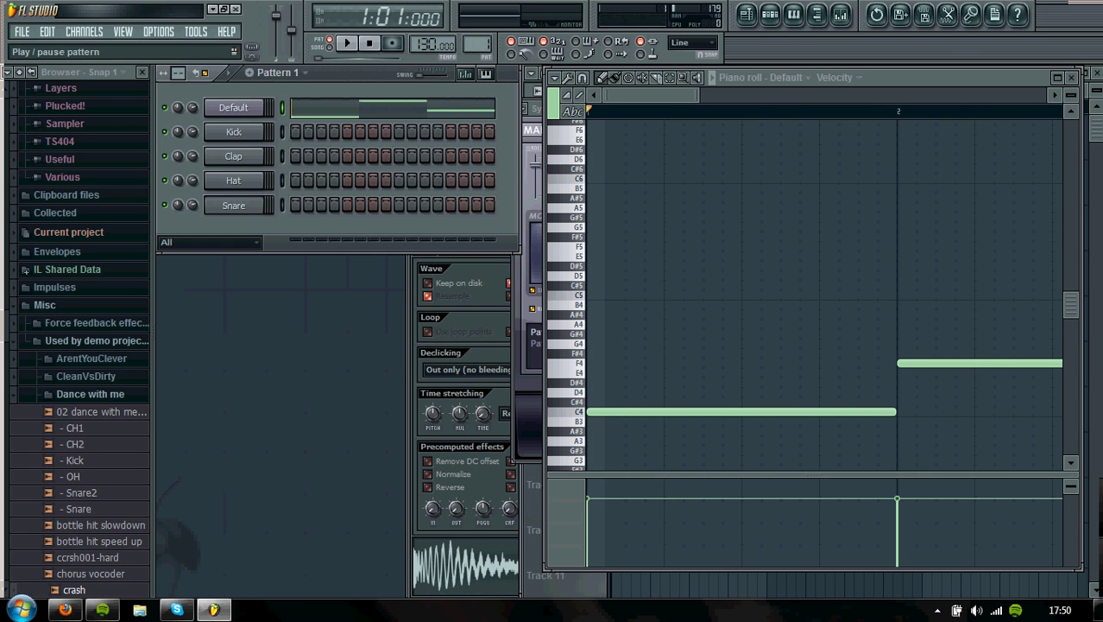
pyautogui.click(347, 43)
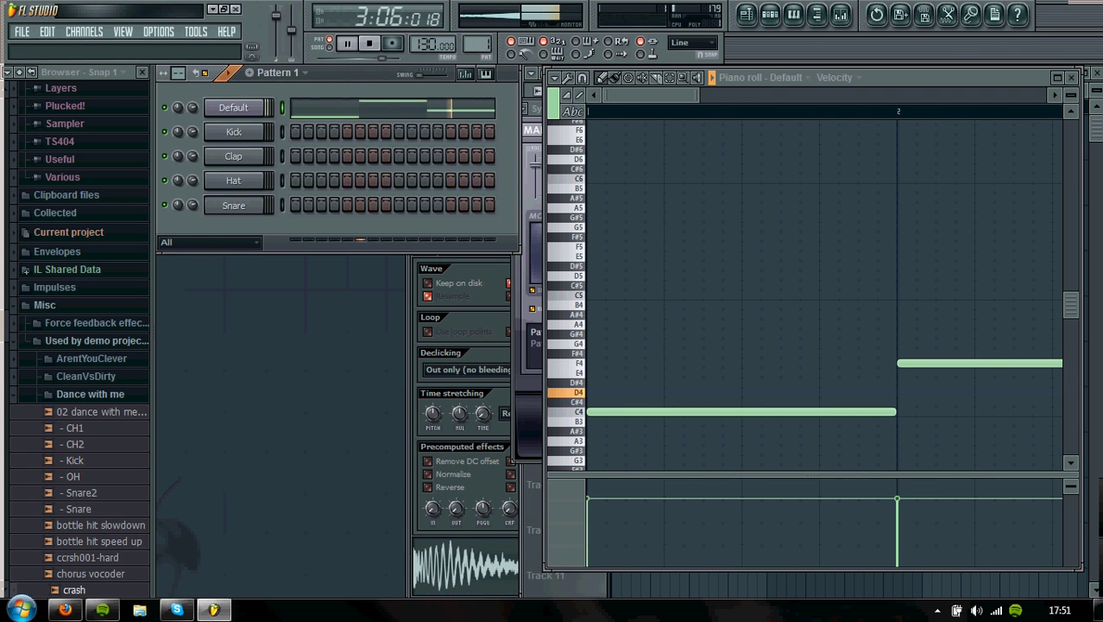
pyautogui.press('space')
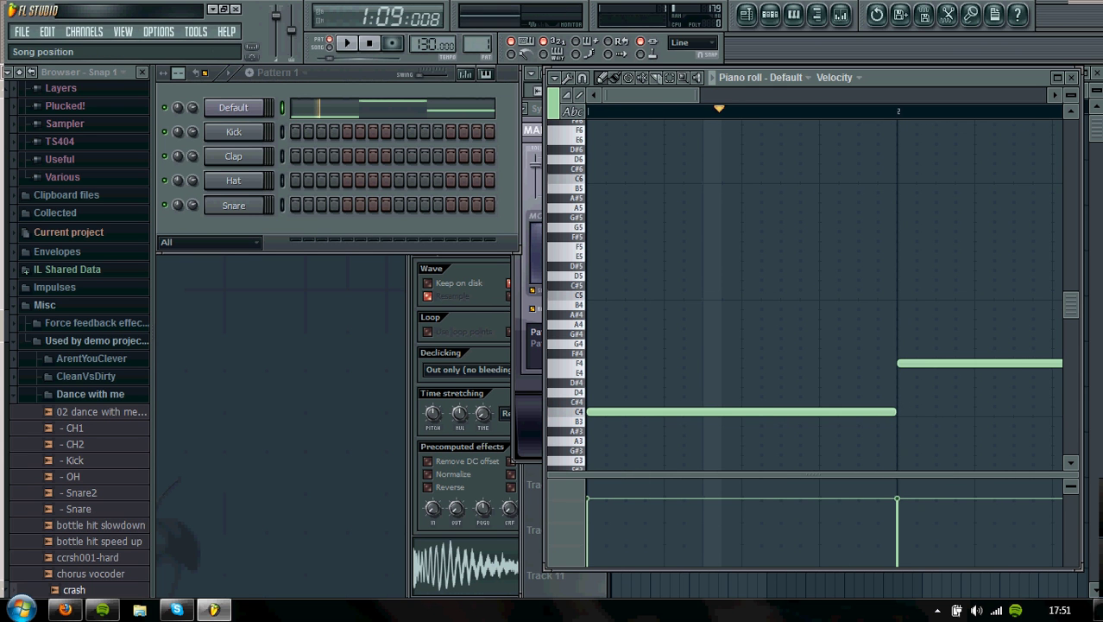
pyautogui.click(369, 43)
pyautogui.click(346, 43)
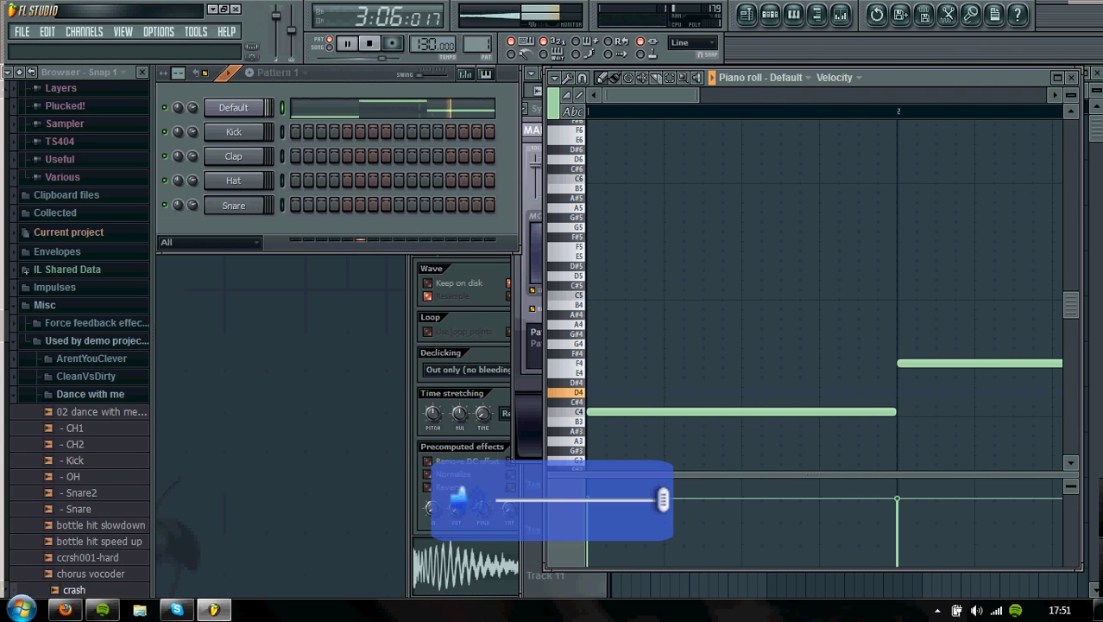
pyautogui.click(346, 44)
# Close the piano roll and switch to the empty Pattern 2
pyautogui.moveTo(650, 94); pyautogui.dragTo(688, 95)
pyautogui.press('F7')
pyautogui.moveTo(476, 45); pyautogui.dragTo(476, 35)
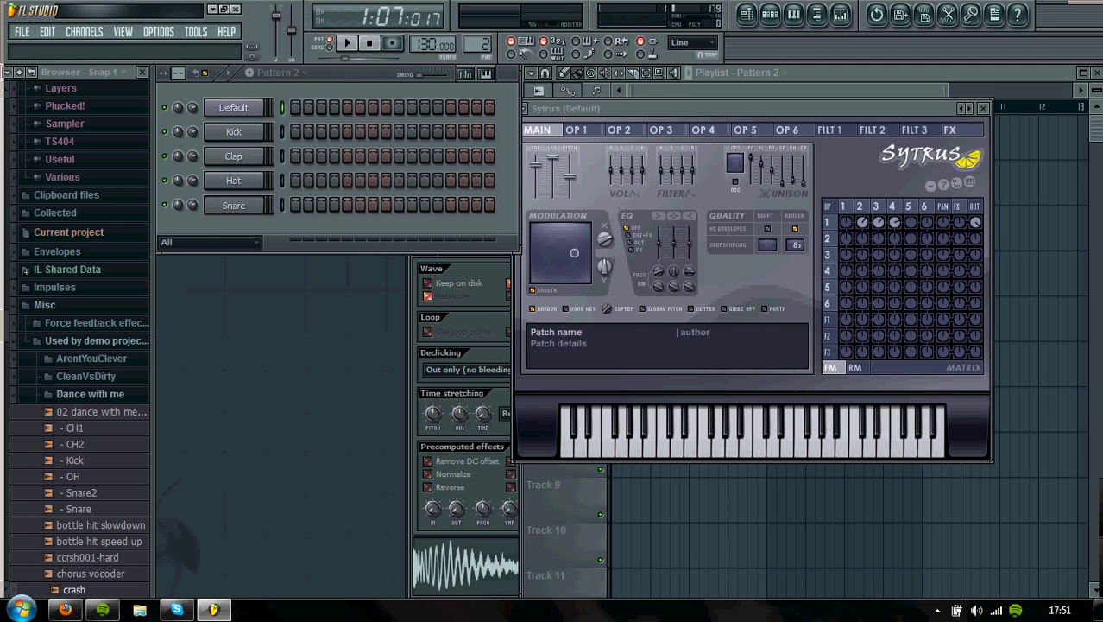
# Search the browser for "kick" and load the Kick 2 preset onto the Kick channel
pyautogui.click(8, 72)
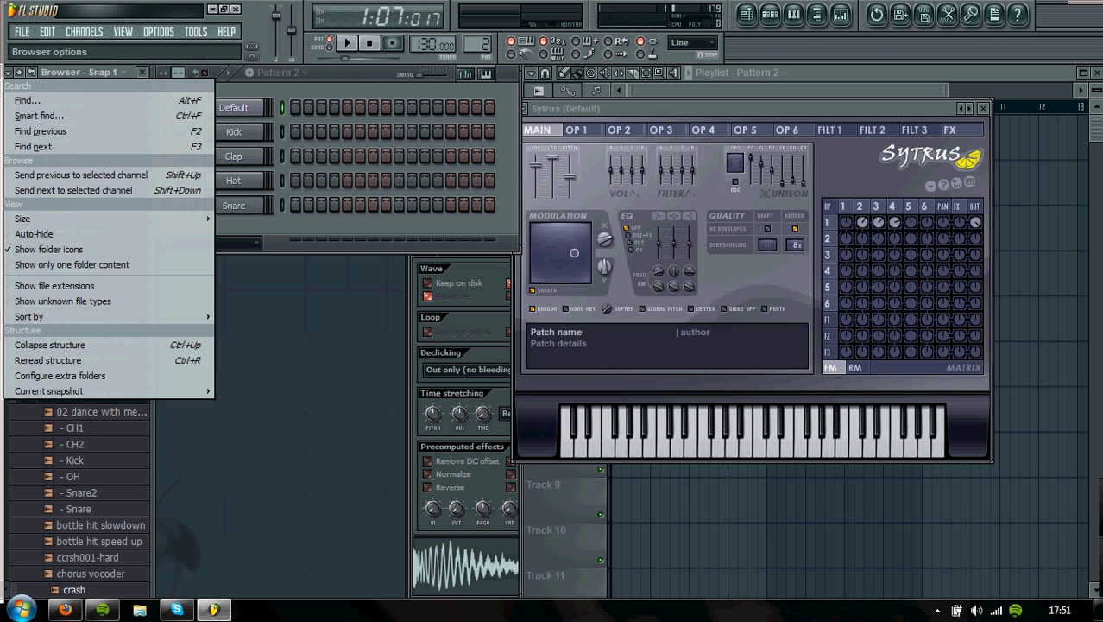
pyautogui.click(39, 115)
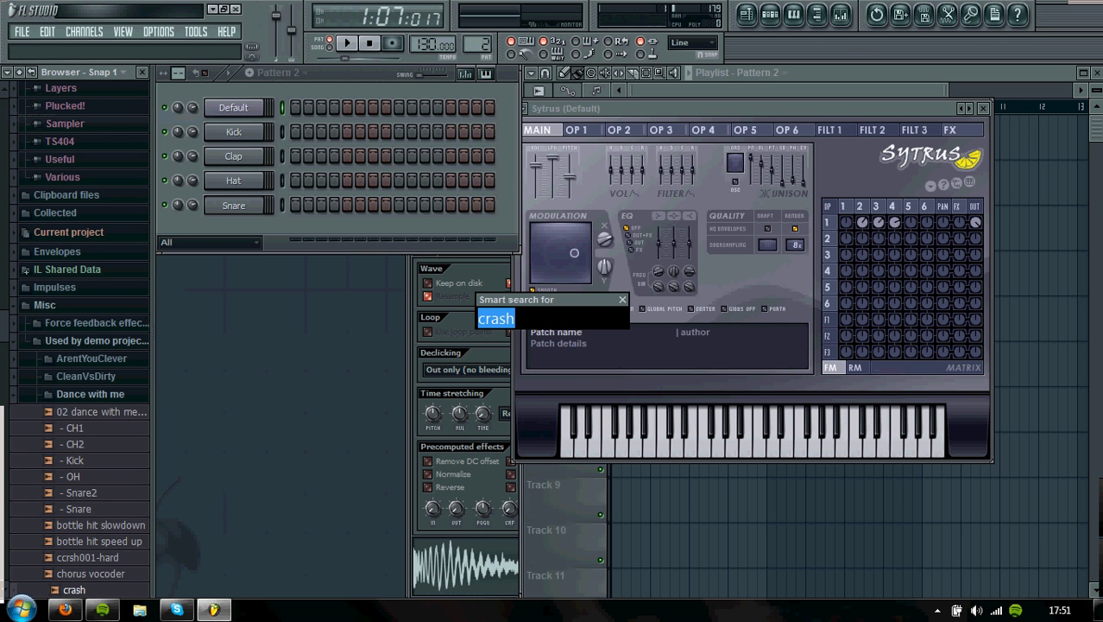
pyautogui.write('kick')
pyautogui.press('Return')
pyautogui.moveTo(64, 89); pyautogui.dragTo(334, 131)
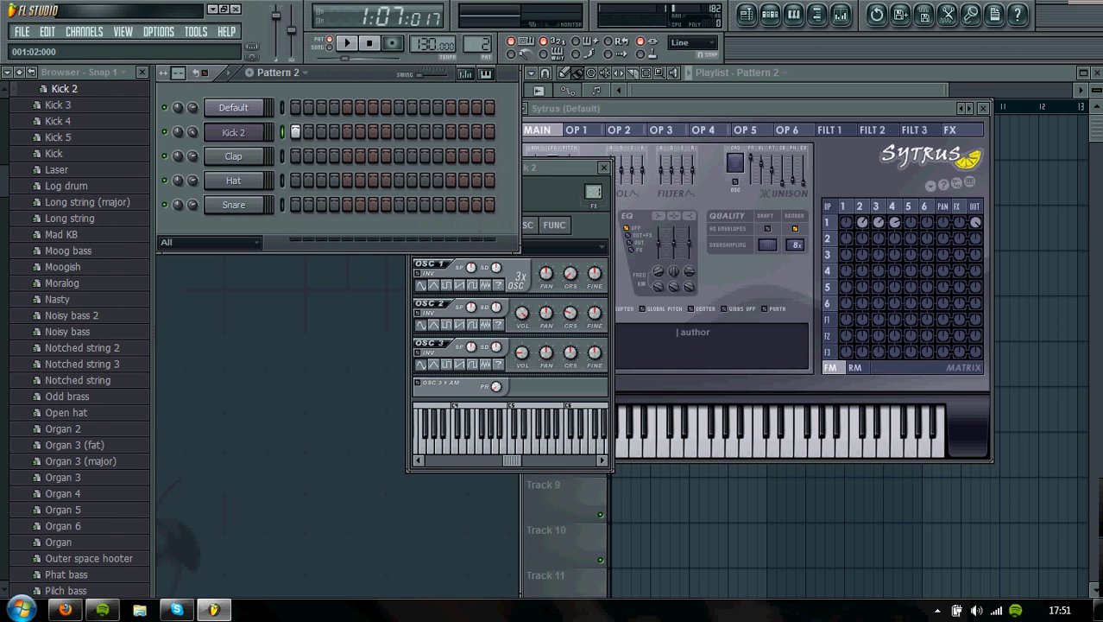
# Place Kick 2 hits on steps 1, 5, 9 and 13 and start playing the pattern
pyautogui.click(451, 131)
pyautogui.click(346, 42)
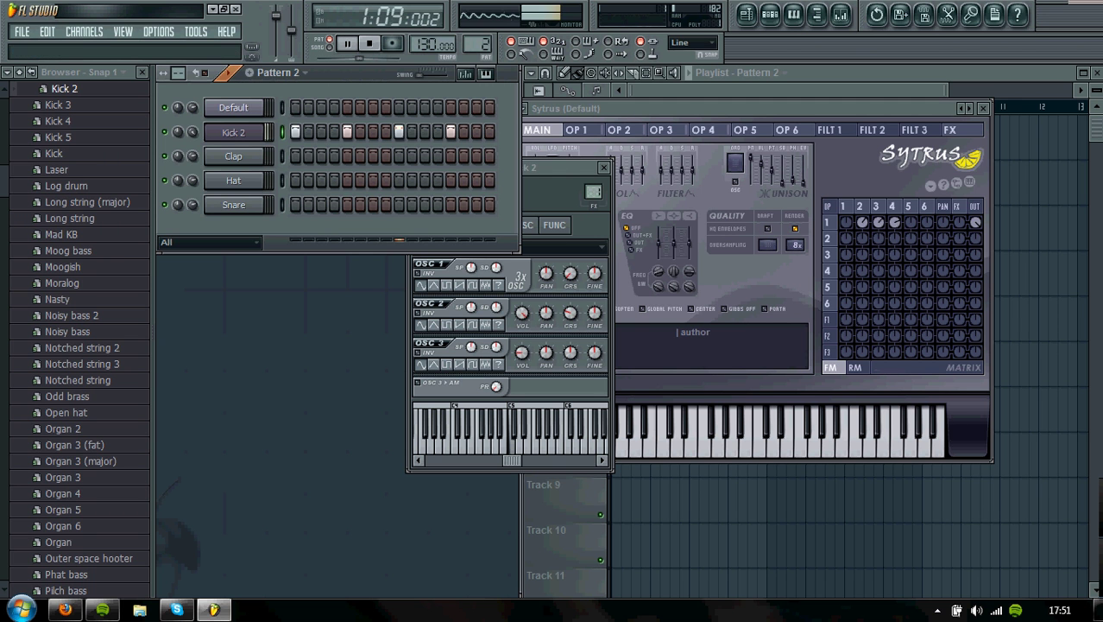
# Collapse the browser folders and search for "Clap"
pyautogui.click(19, 72)
pyautogui.click(7, 72)
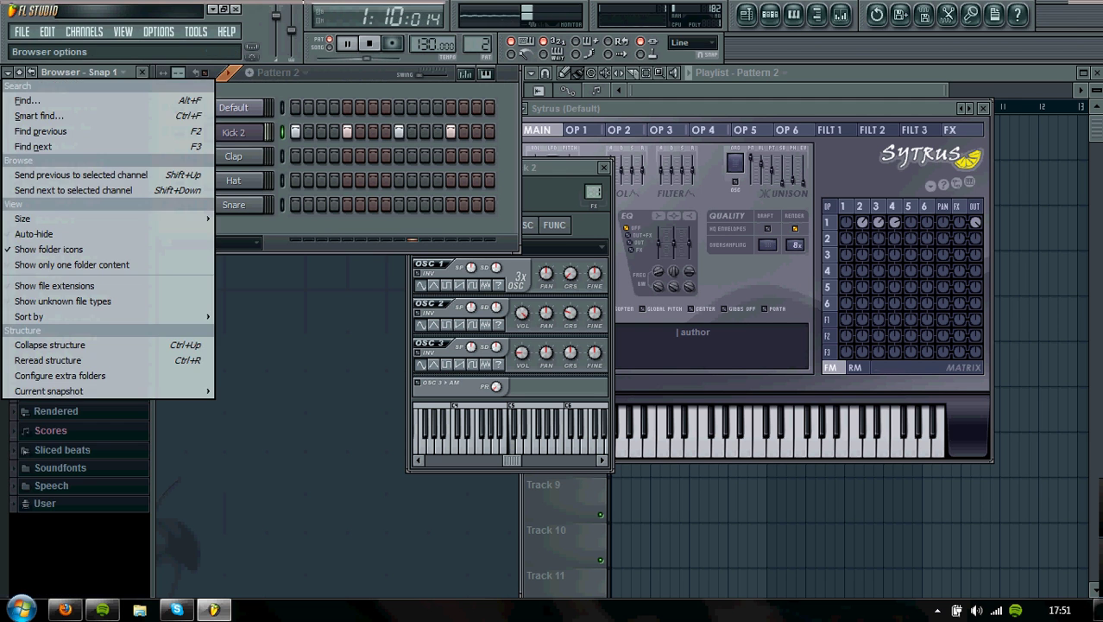
pyautogui.click(35, 113)
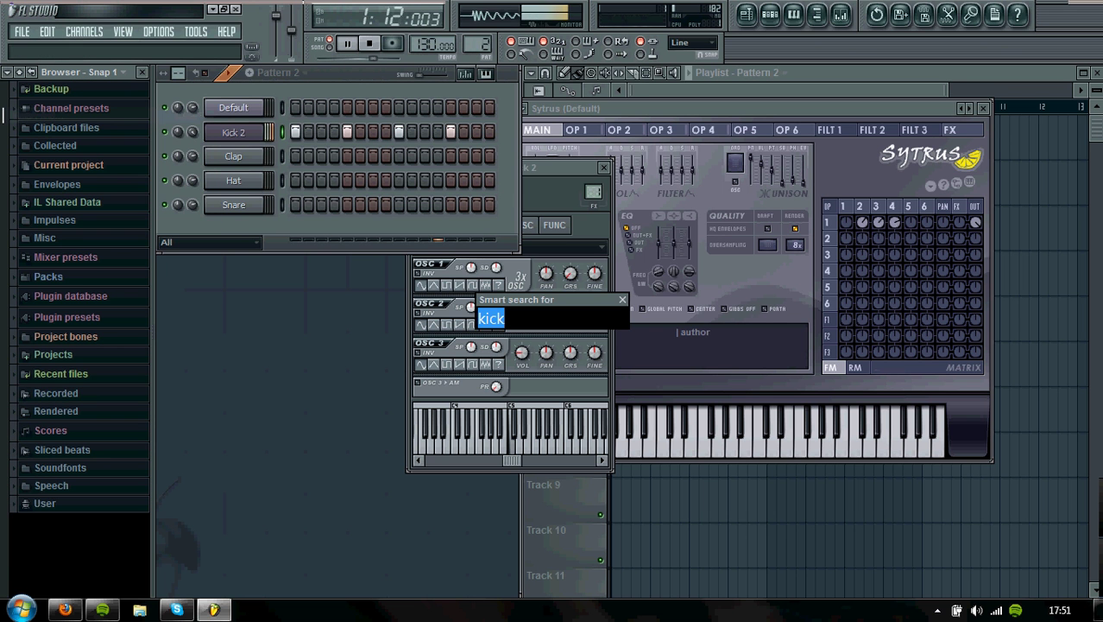
pyautogui.press('BackSpace')
pyautogui.write('Clap')
pyautogui.press('Return')
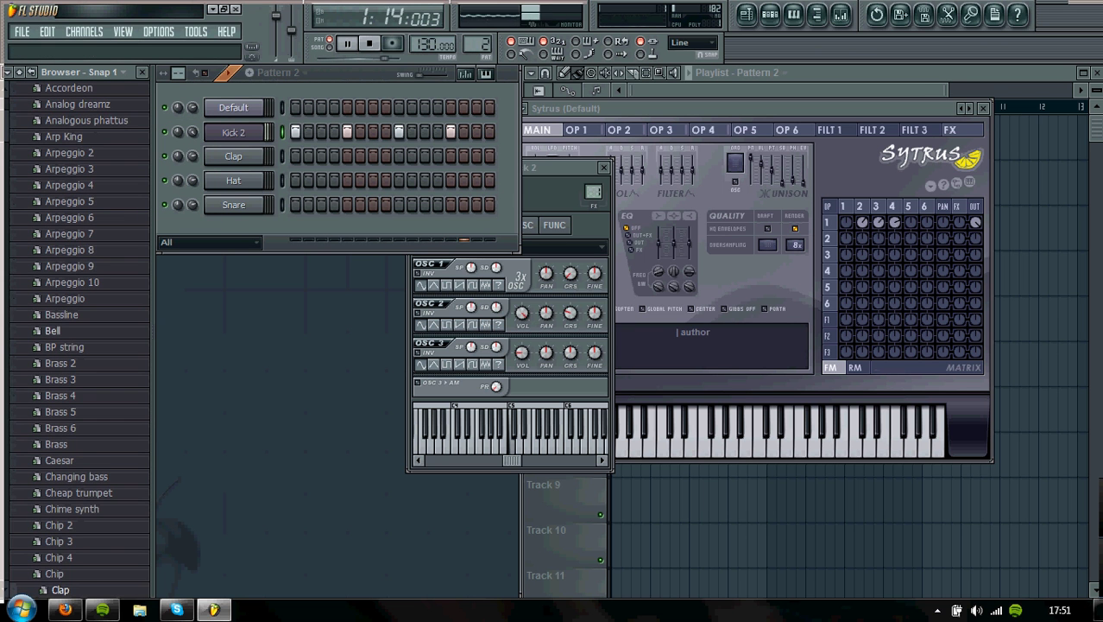
pyautogui.moveTo(60, 541); pyautogui.dragTo(231, 153)
pyautogui.click(603, 167)
pyautogui.rightClick(255, 156)
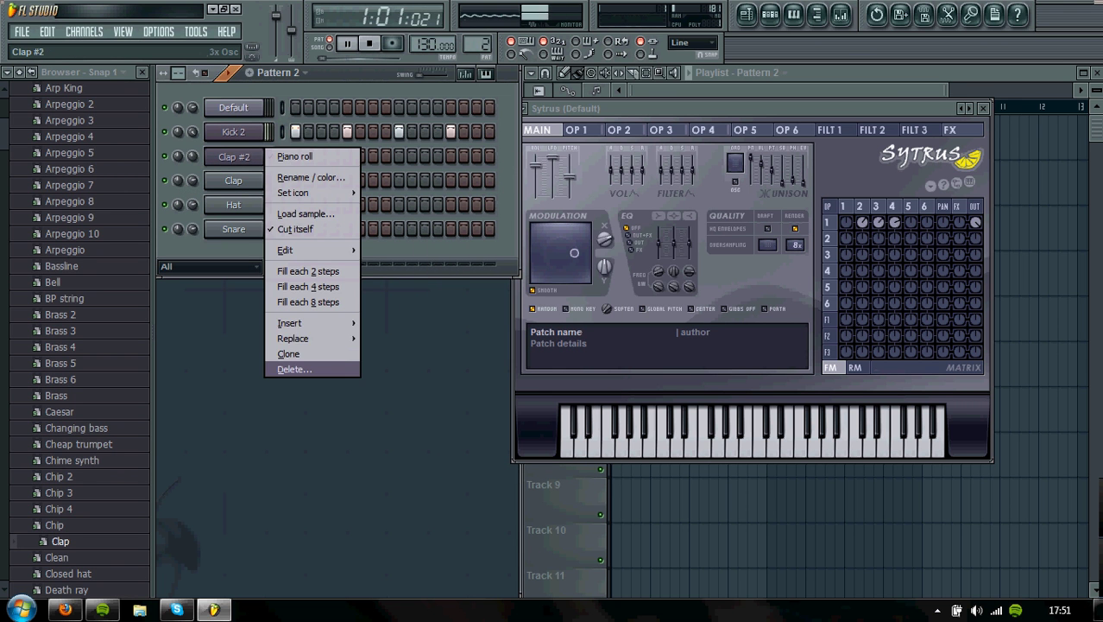
pyautogui.click(293, 369)
pyautogui.click(631, 358)
# Load the Clap preset onto the Clap channel and remove the extra Clap #2 channel
pyautogui.moveTo(60, 541); pyautogui.dragTo(232, 156)
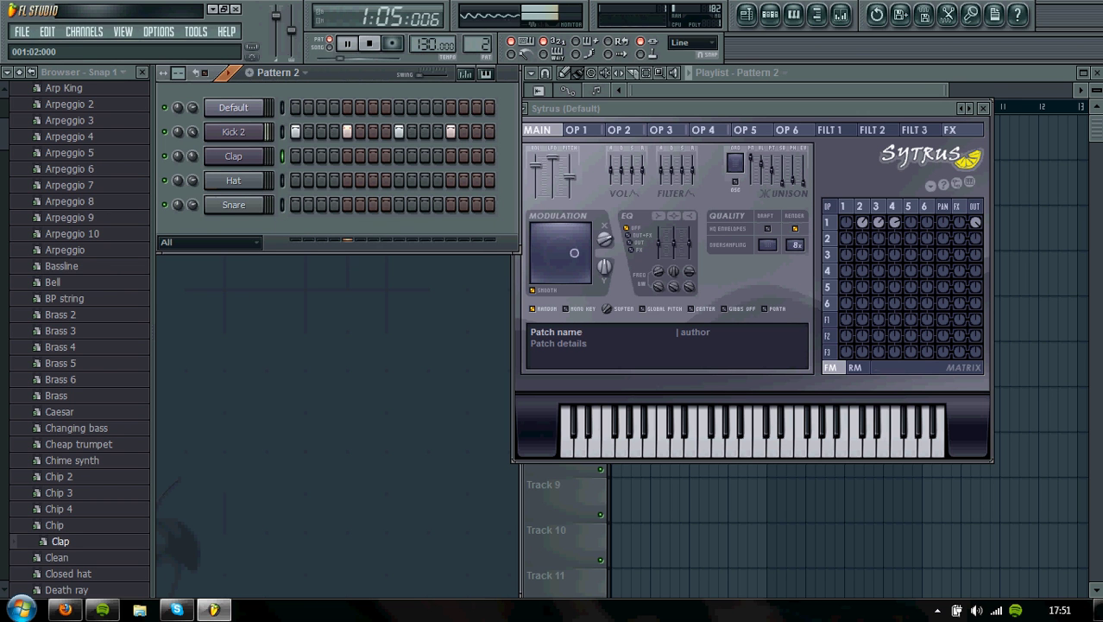
pyautogui.moveTo(308, 156); pyautogui.dragTo(321, 156)
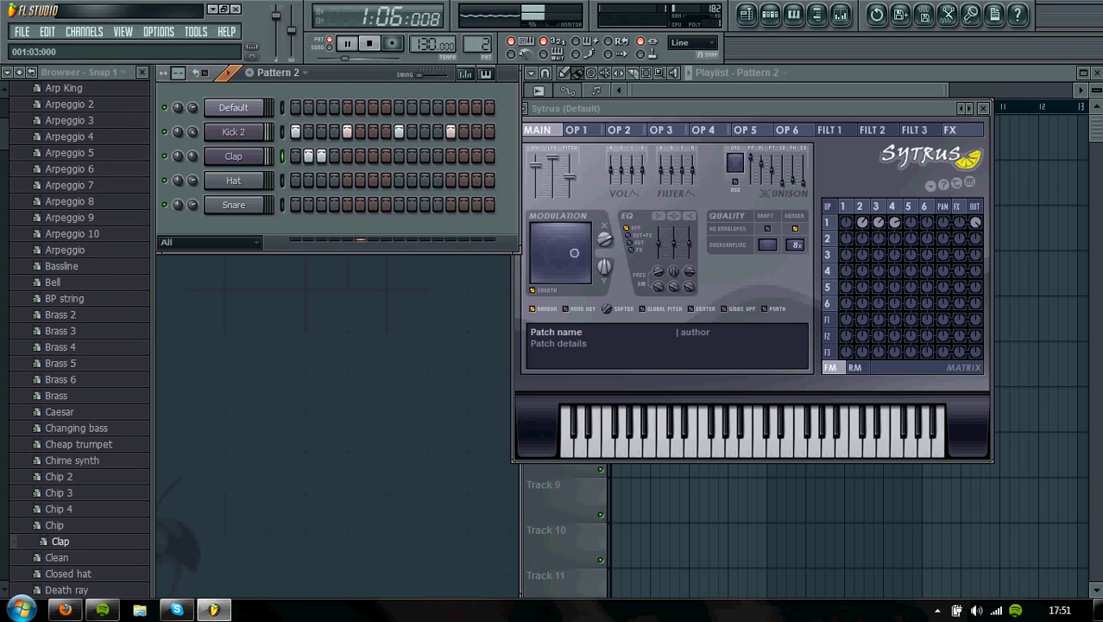
pyautogui.rightClick(321, 155)
pyautogui.rightClick(308, 155)
# Place Clap hits on steps 1, 5, 9 and 12 of Pattern 2 and stop playback
pyautogui.click(295, 155)
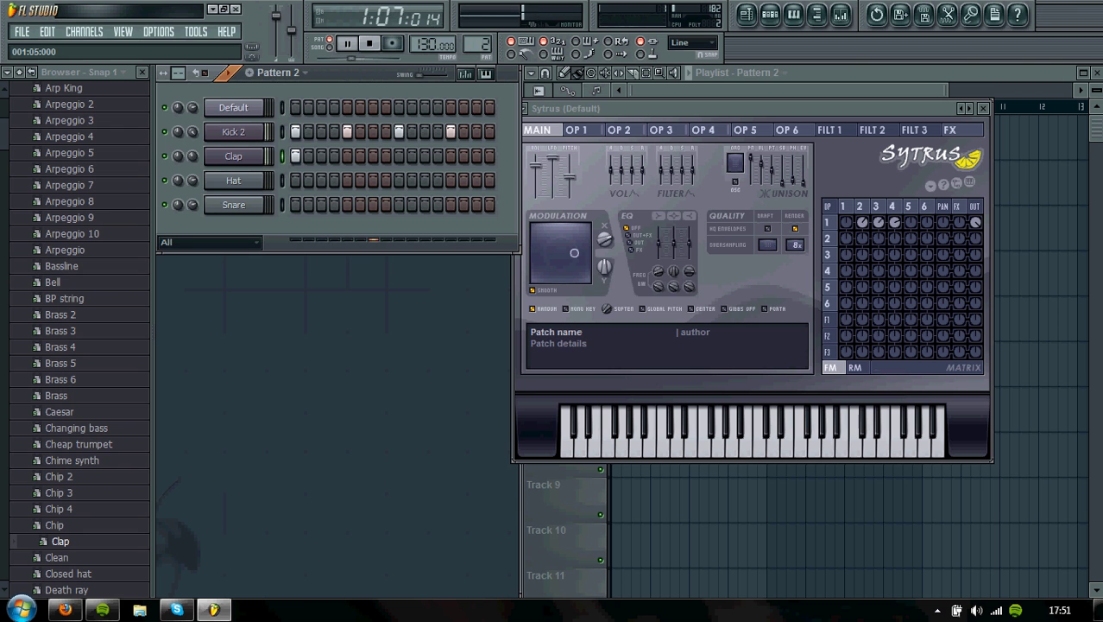
pyautogui.click(347, 155)
pyautogui.click(399, 156)
pyautogui.click(424, 155)
pyautogui.rightClick(424, 156)
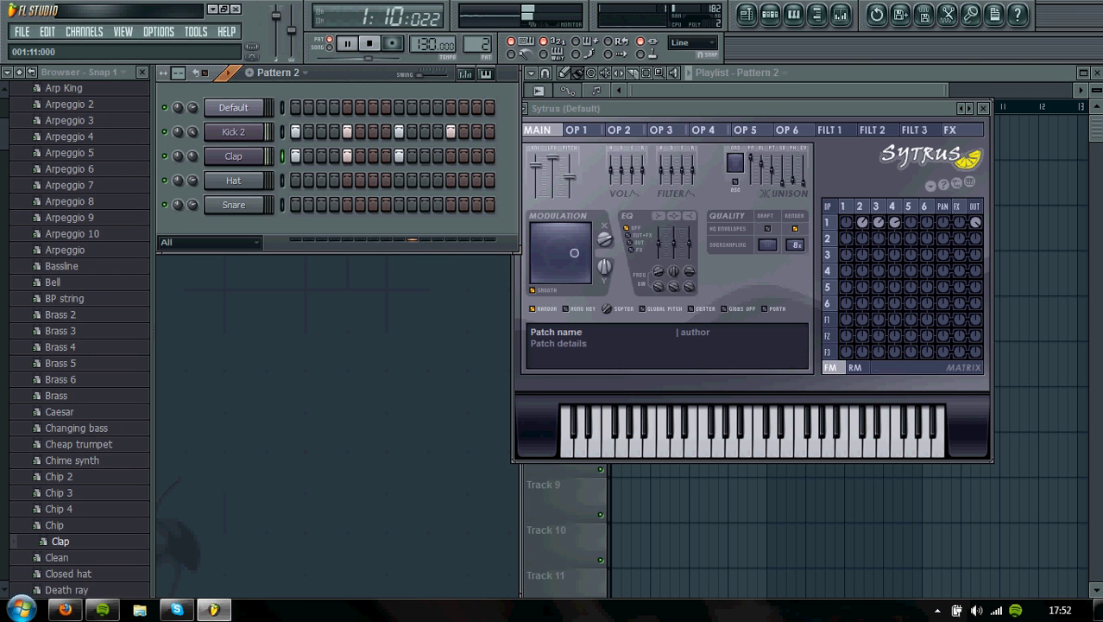
pyautogui.click(463, 156)
pyautogui.rightClick(464, 156)
pyautogui.click(437, 156)
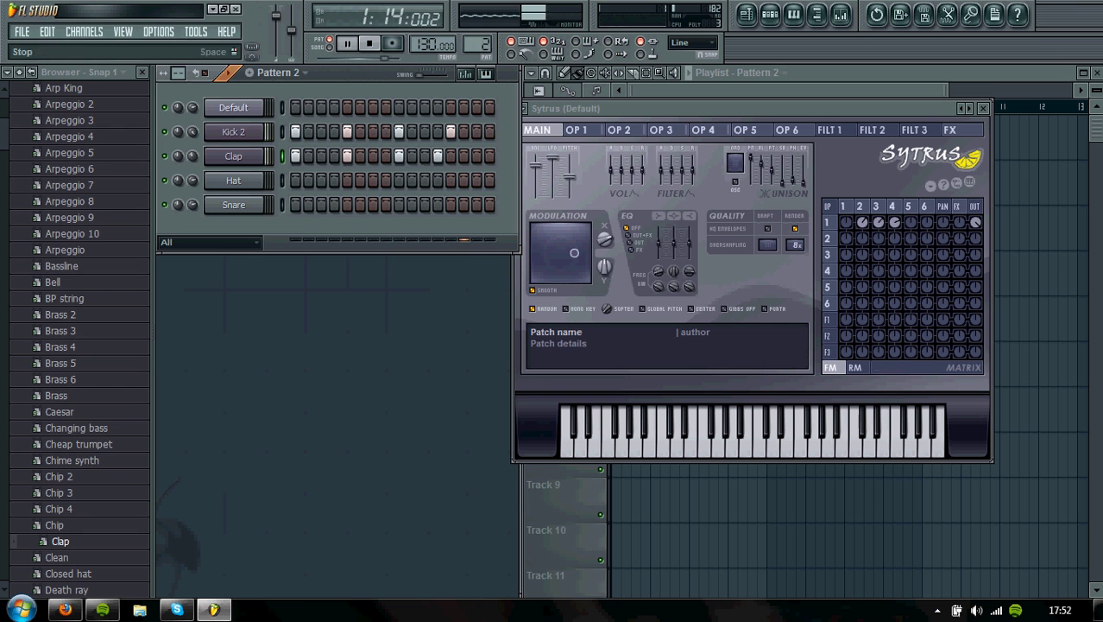
pyautogui.press('space')
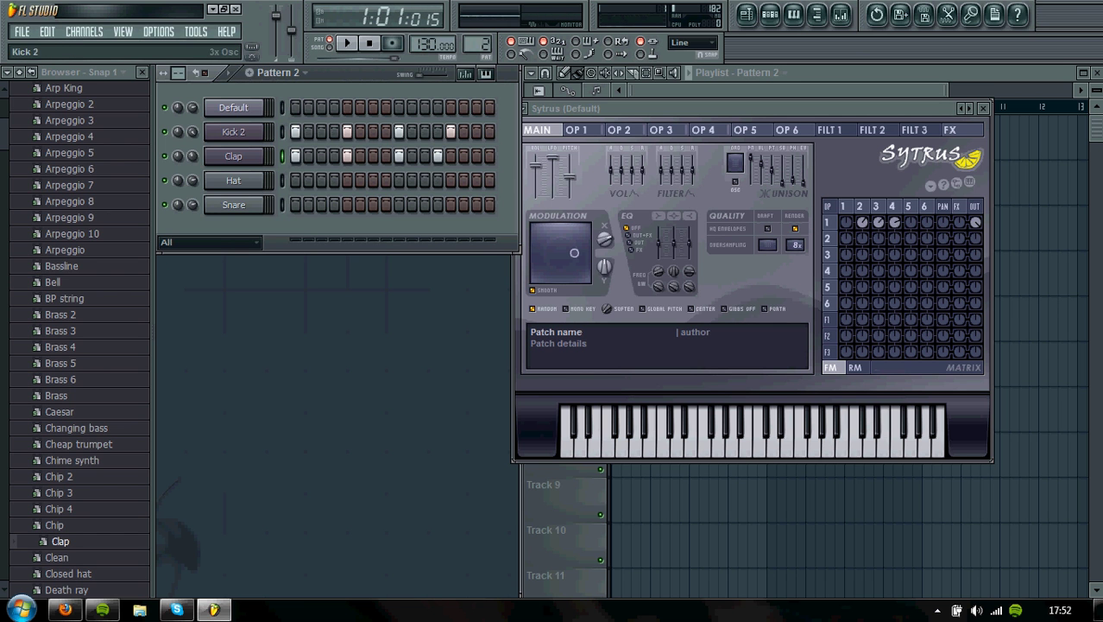
# Place Hat hits on steps 3, 7, 10, 11 and 15 and Snare hits on steps 4 and 14, and play the pattern
pyautogui.click(321, 180)
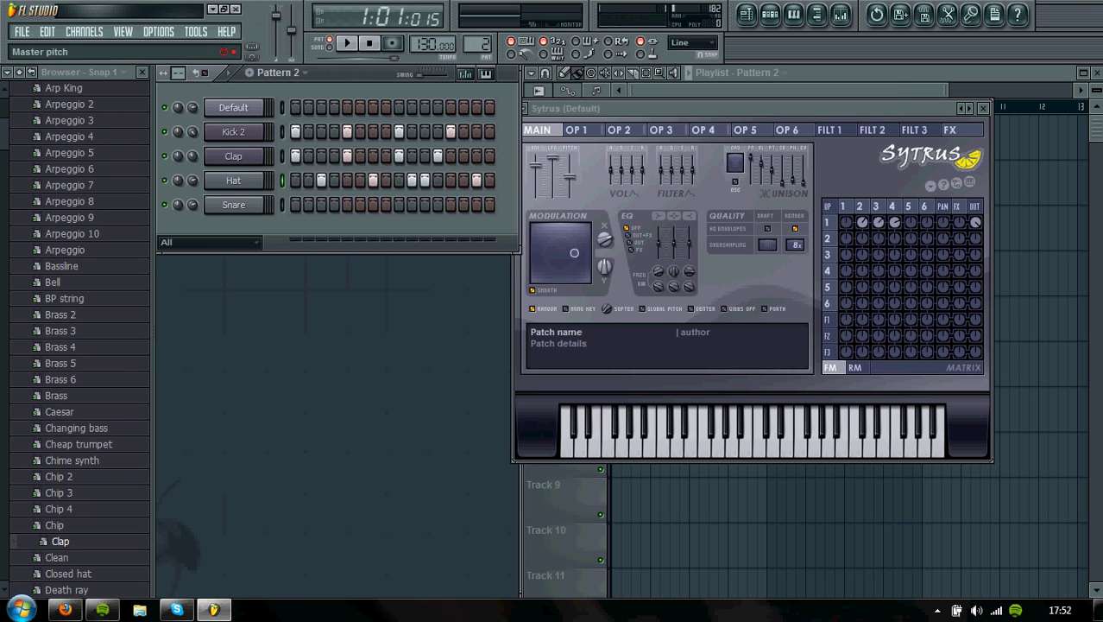
pyautogui.press('space')
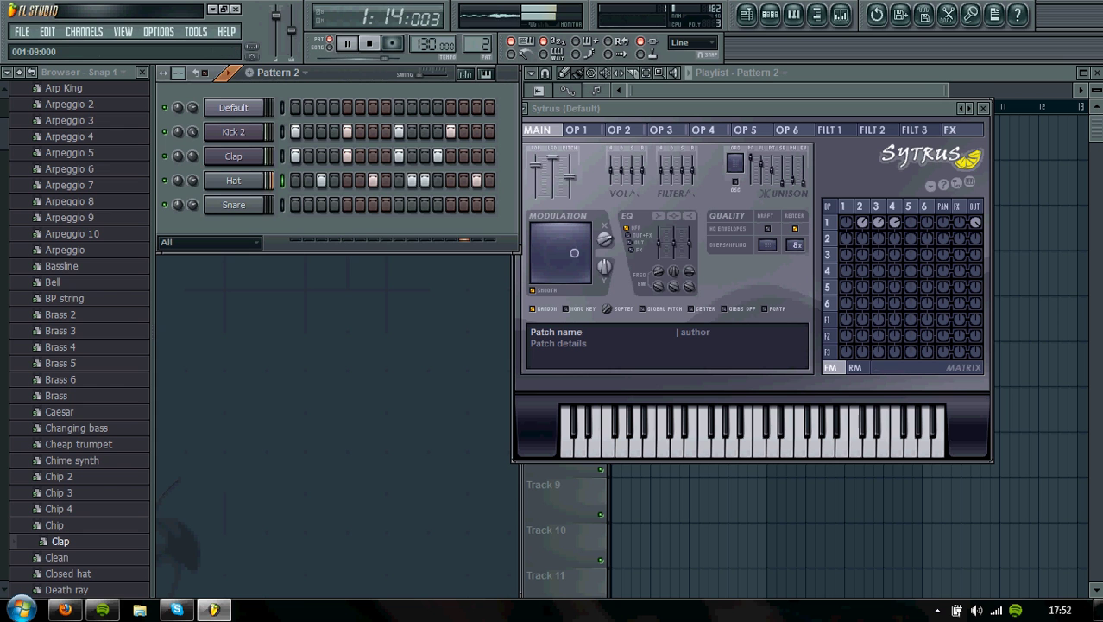
pyautogui.press('space')
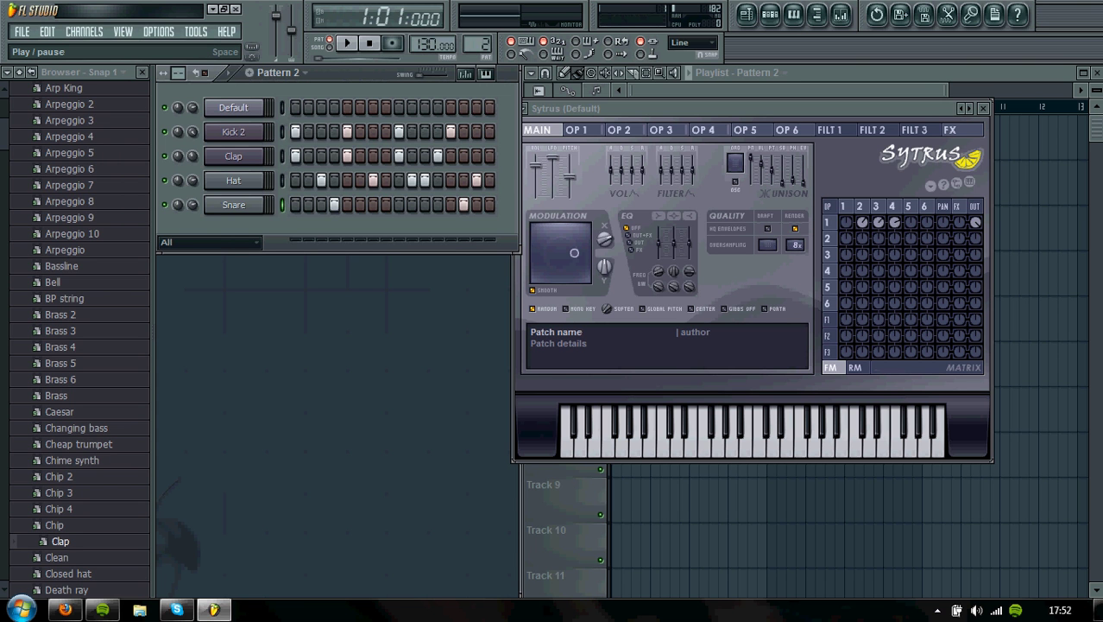
pyautogui.press('space')
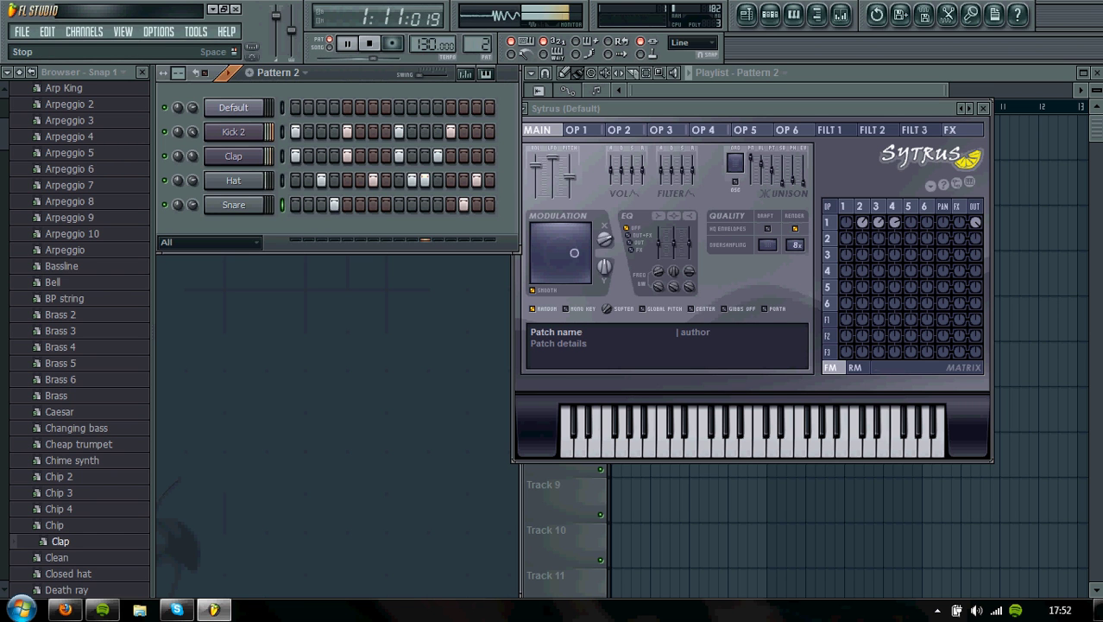
pyautogui.press('space')
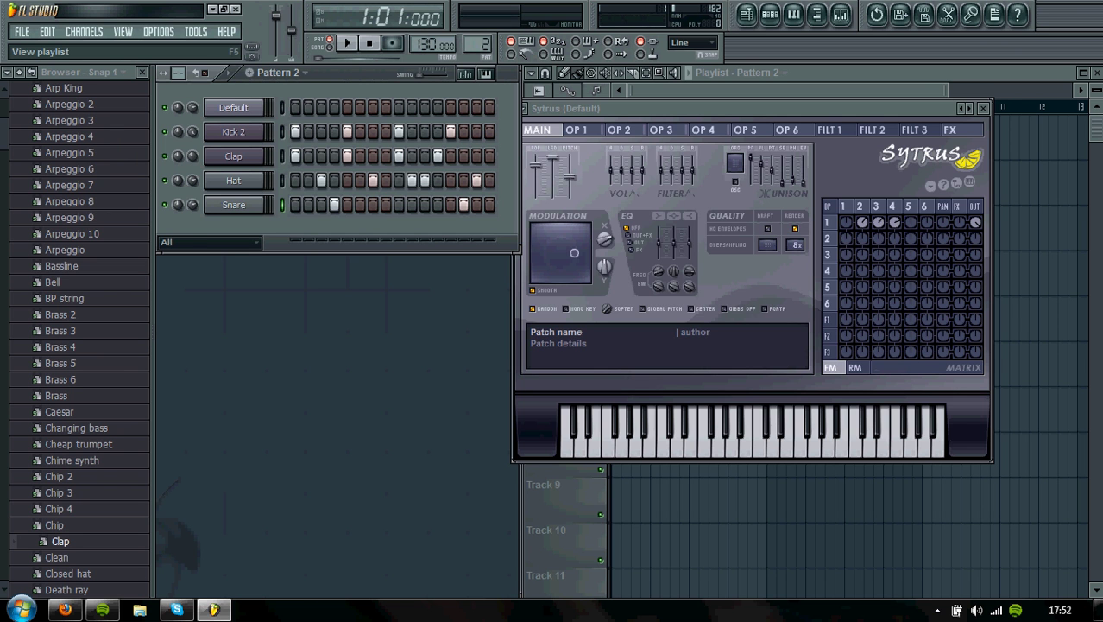
# Bring up the playlist and place two Pattern 1 clips back to back on Track 1, starting at bars 1 and 4
pyautogui.click(746, 14)
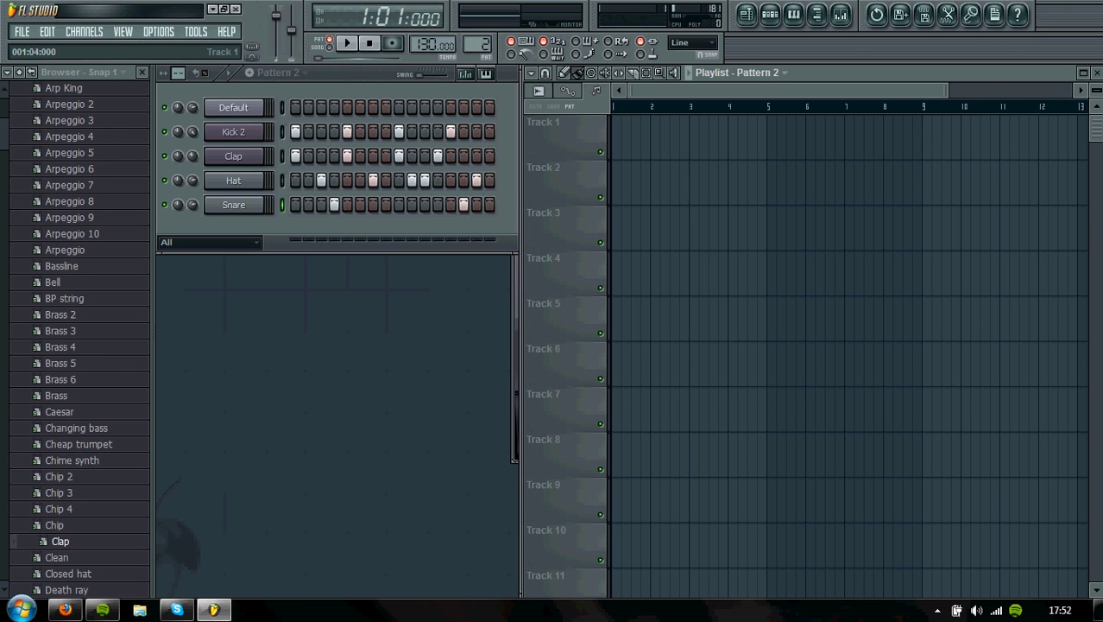
pyautogui.moveTo(478, 43); pyautogui.dragTo(478, 53)
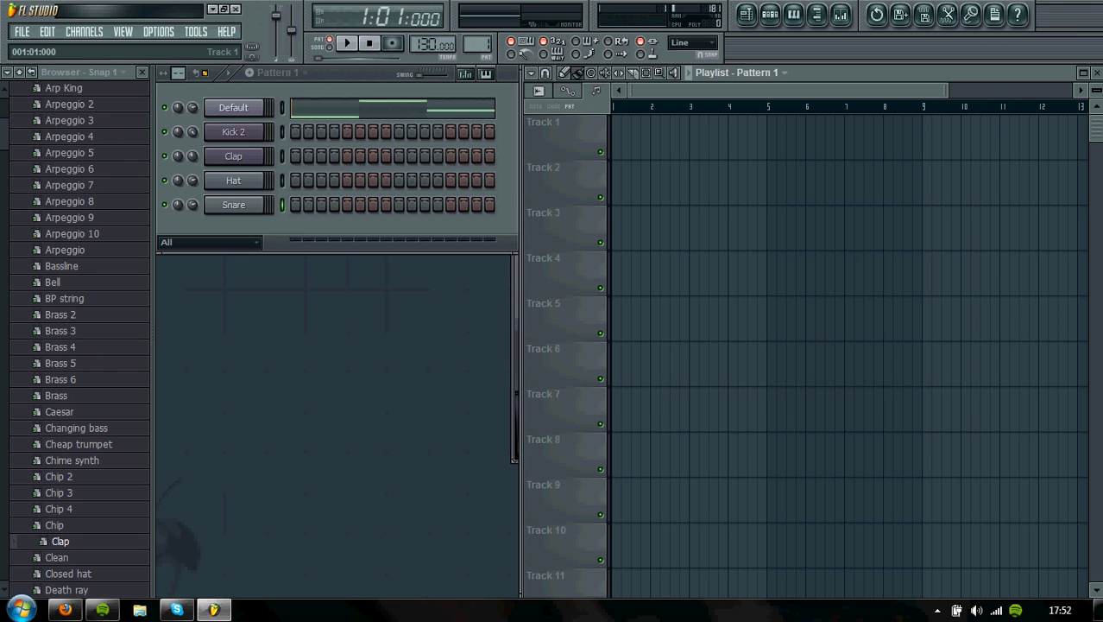
pyautogui.click(630, 138)
pyautogui.click(747, 138)
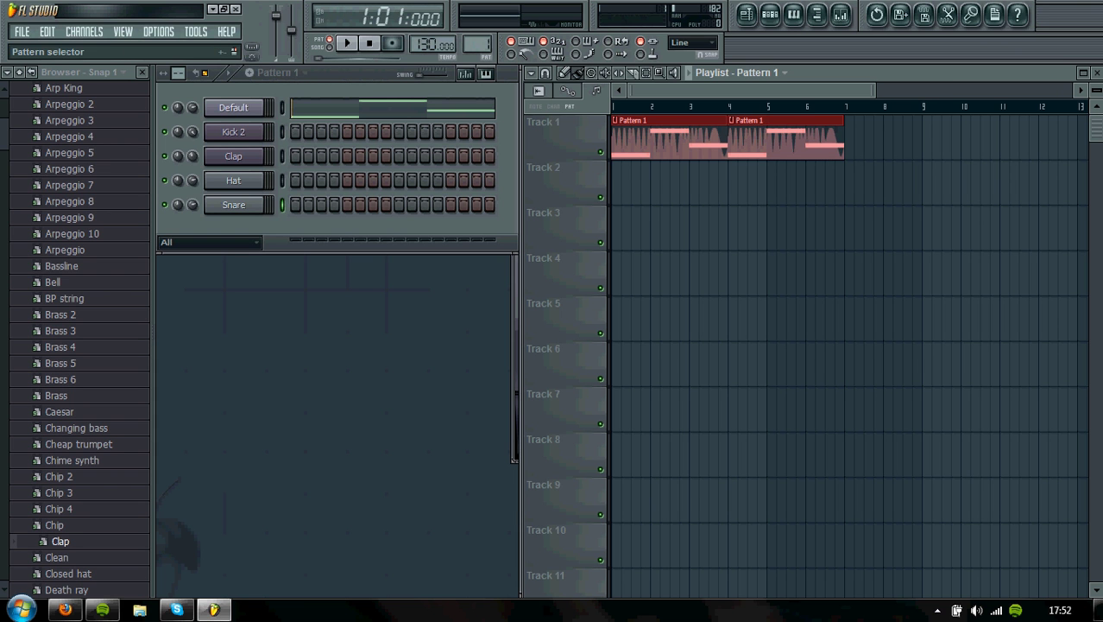
# Place six Pattern 2 clips back to back on Track 2, covering bars 1 to 6
pyautogui.scroll(1, 476, 45)
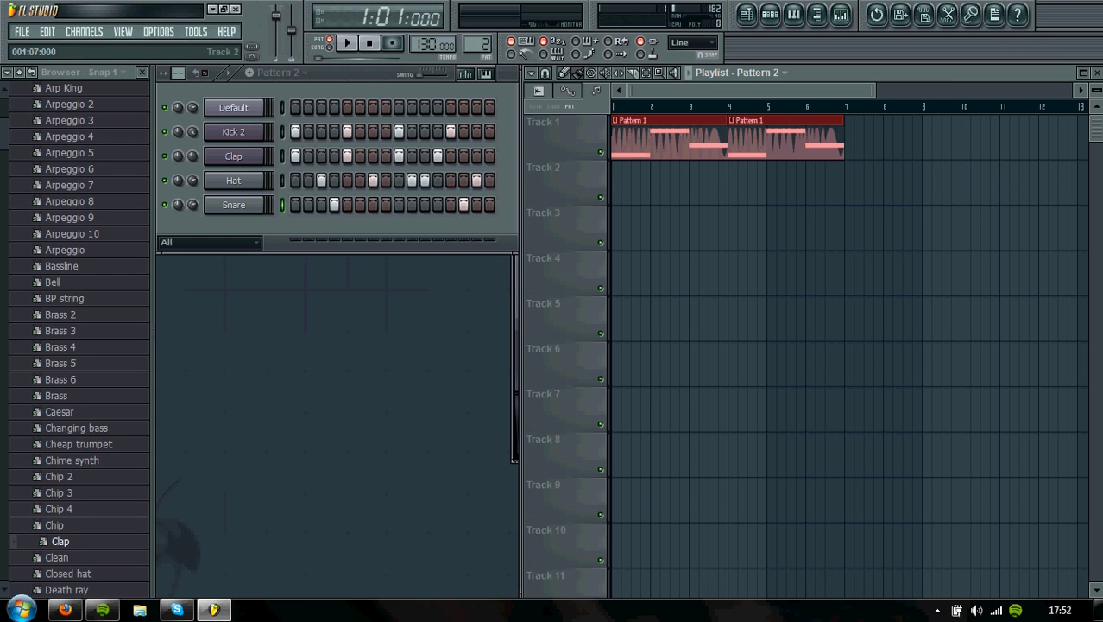
pyautogui.click(630, 182)
pyautogui.moveTo(661, 183); pyautogui.dragTo(826, 183)
# Lower the Default channel's volume and play the arrangement in song mode
pyautogui.moveTo(192, 108); pyautogui.dragTo(193, 169)
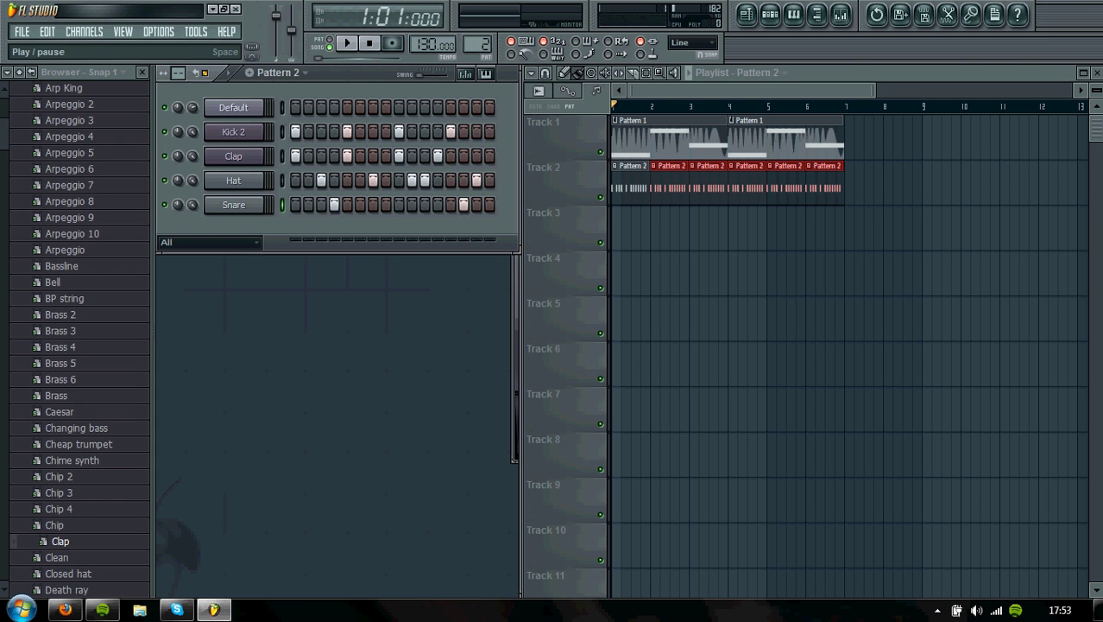
pyautogui.click(346, 43)
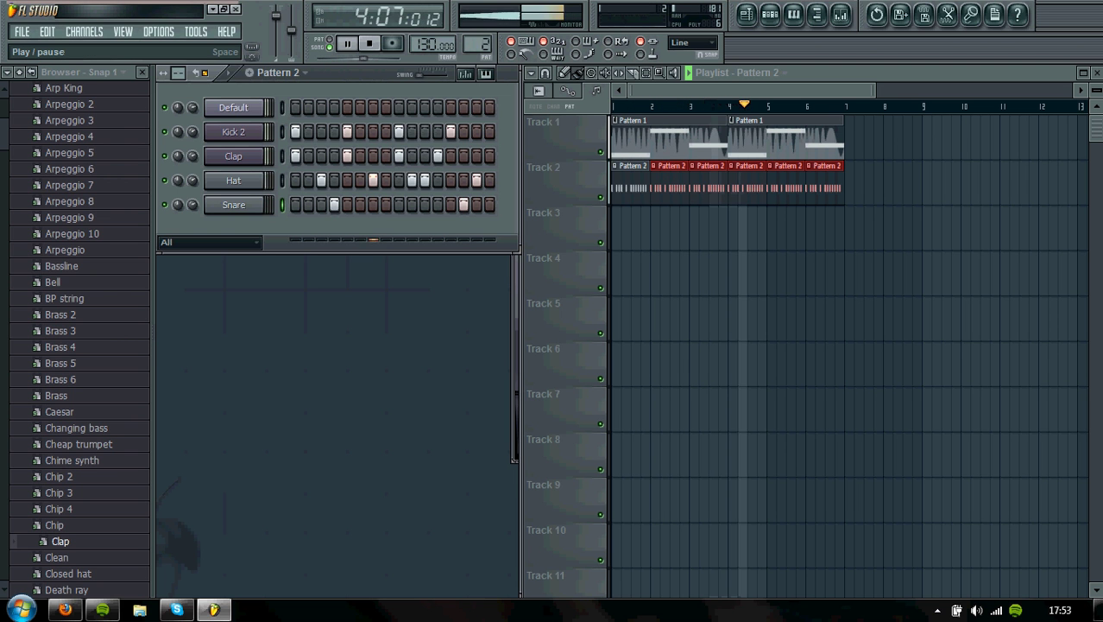
pyautogui.click(346, 43)
# Search the browser for "crash" and add the crash sample as a new channel below Snare
pyautogui.click(7, 72)
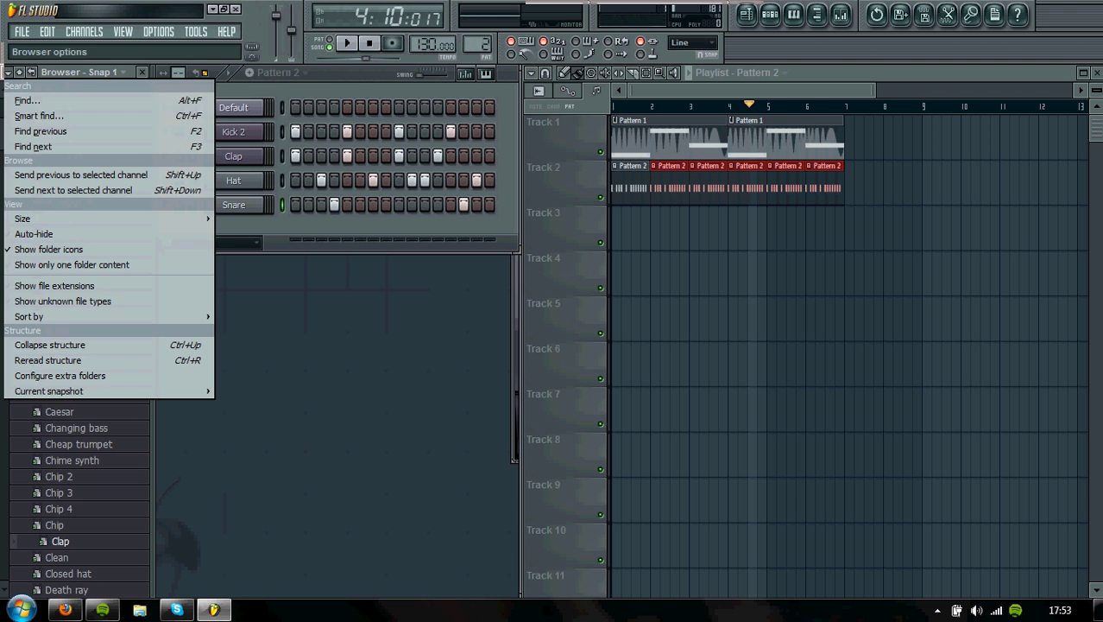
pyautogui.click(39, 116)
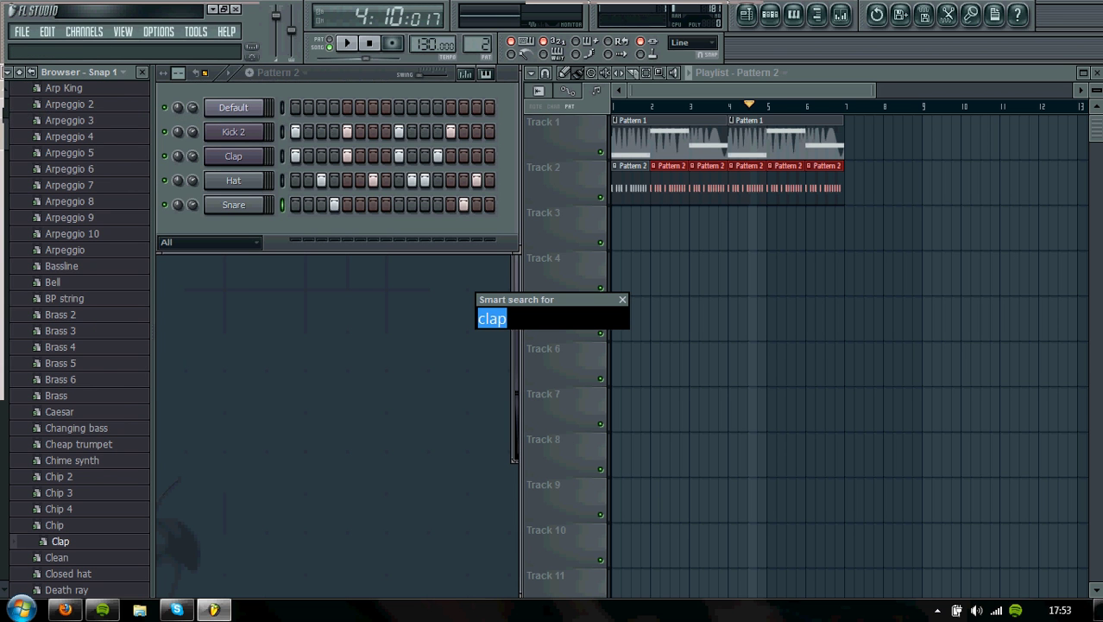
pyautogui.write('C')
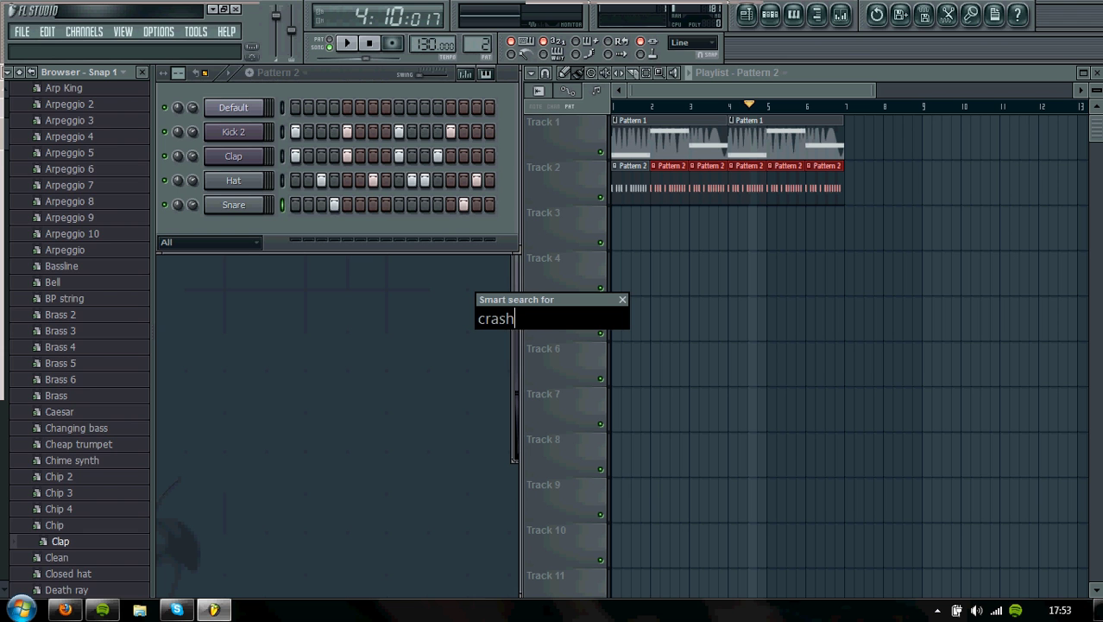
pyautogui.write('ras')
pyautogui.press('Return')
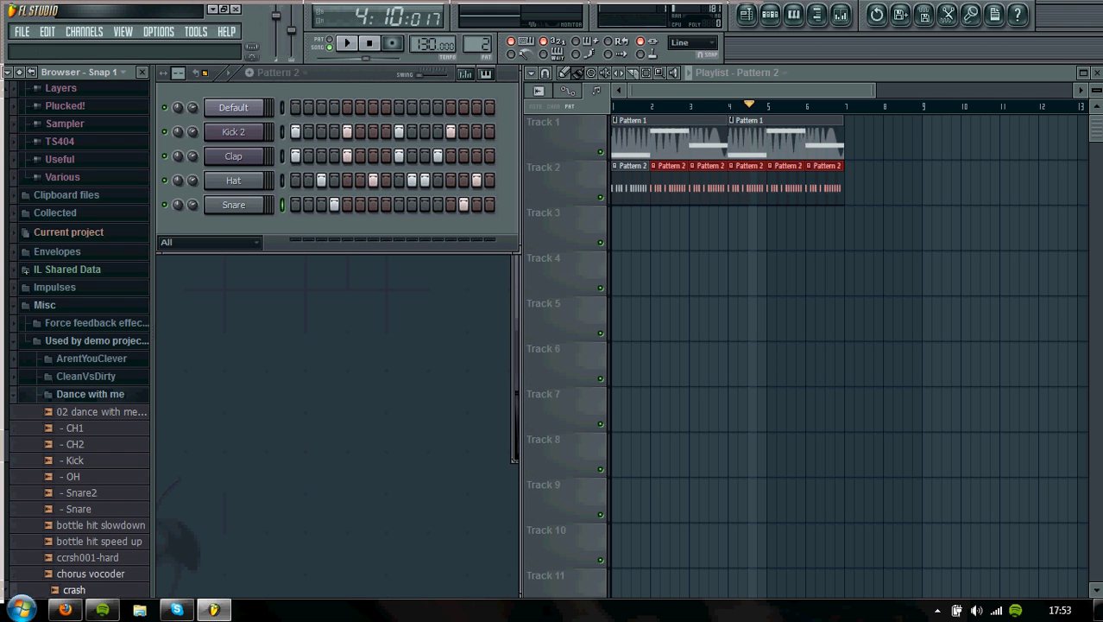
pyautogui.moveTo(74, 589); pyautogui.dragTo(233, 224)
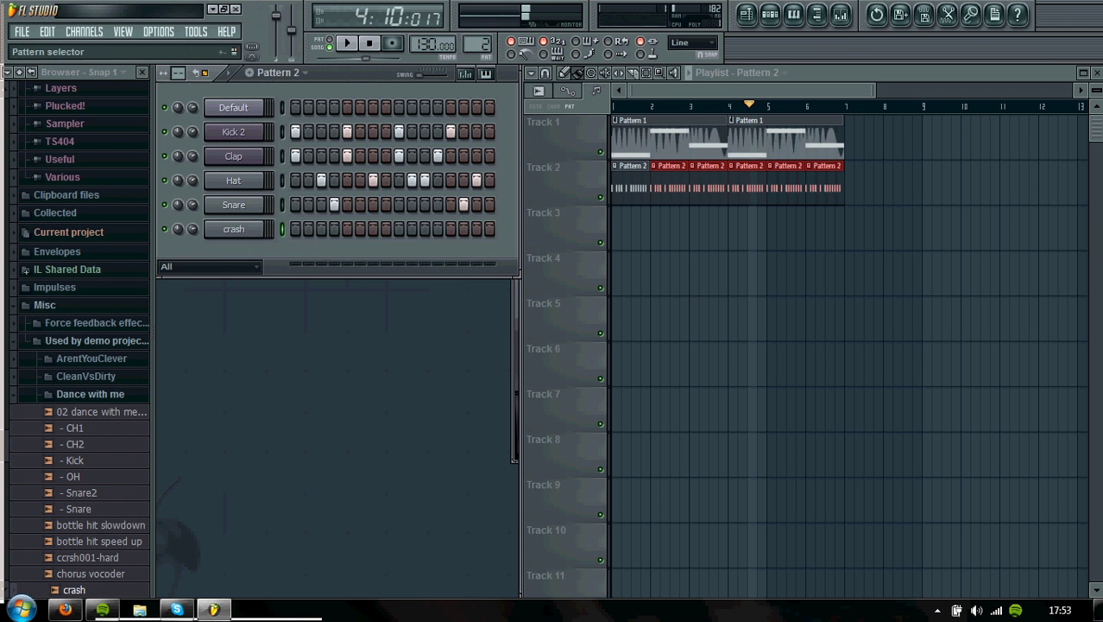
# Put a crash hit on step 1 of Pattern 3 and place that pattern on Track 3 at bar 7
pyautogui.moveTo(478, 46); pyautogui.dragTo(477, 37)
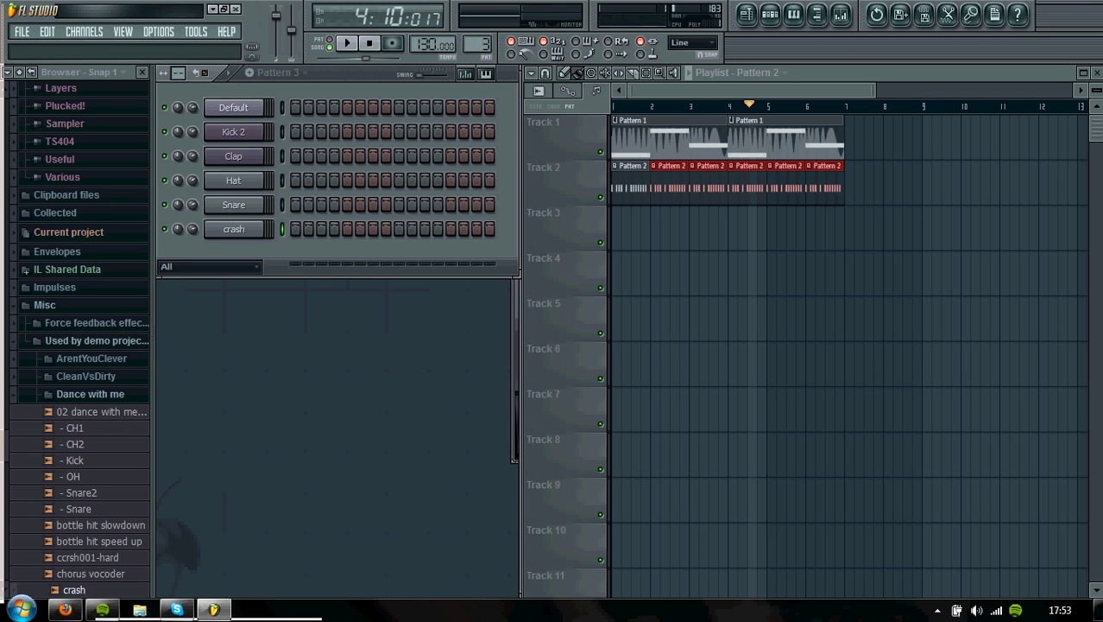
pyautogui.click(295, 229)
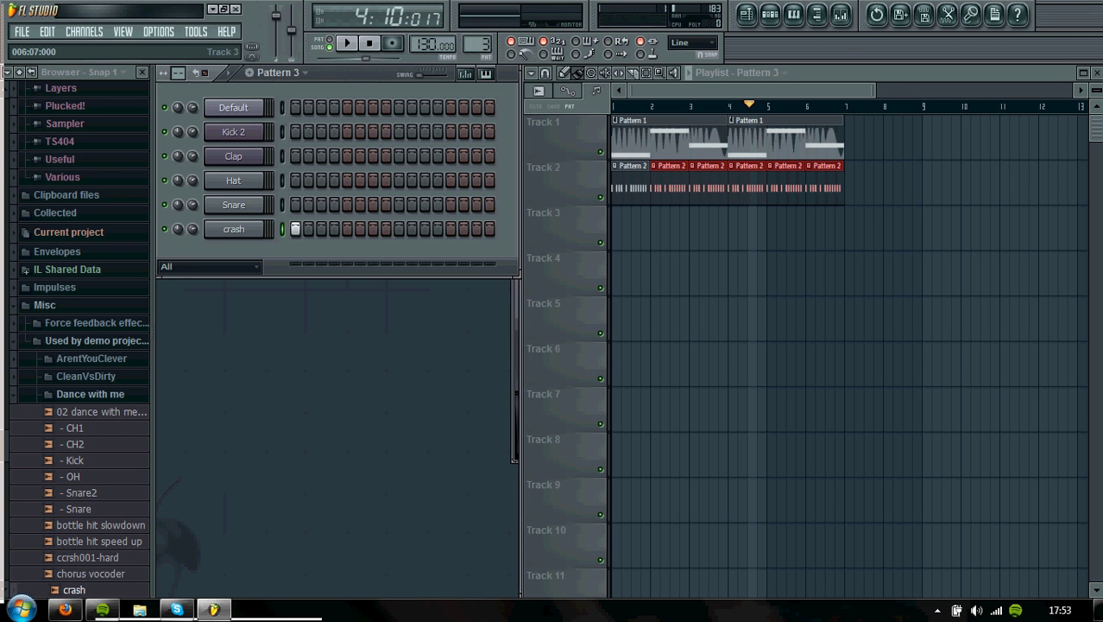
pyautogui.moveTo(822, 226); pyautogui.dragTo(846, 226)
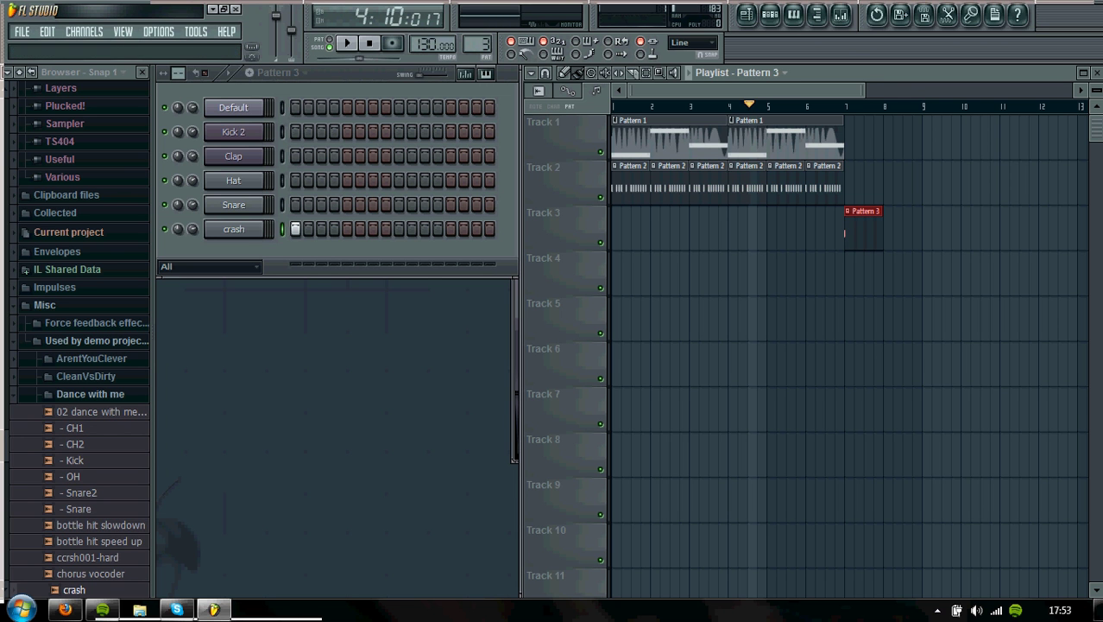
# Play the arrangement from the start through the crash and stop playback
pyautogui.click(369, 43)
pyautogui.click(347, 43)
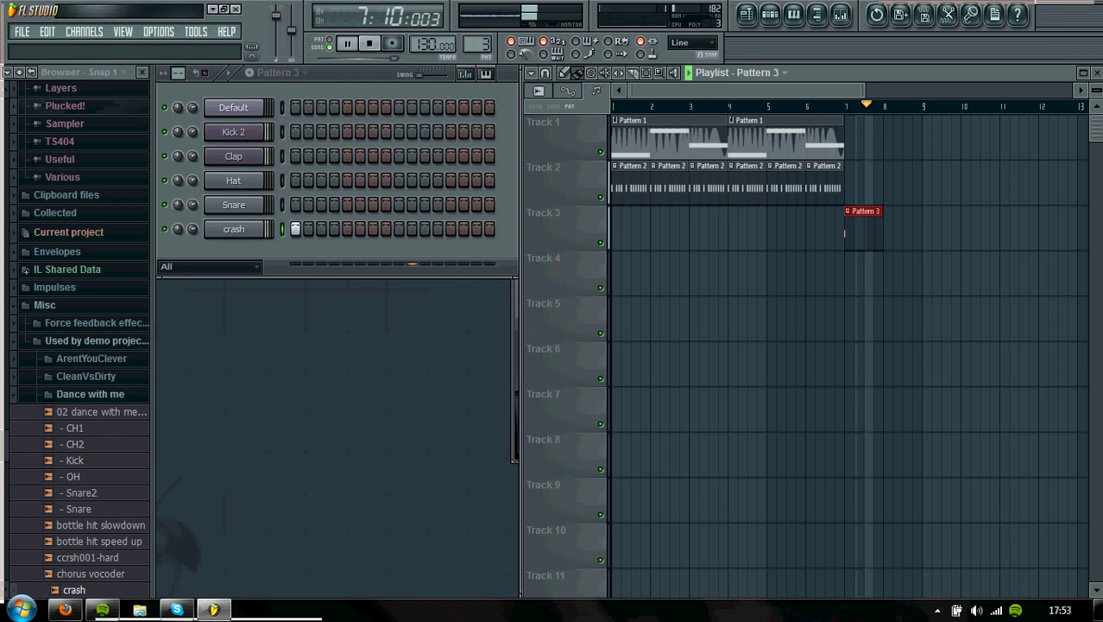
pyautogui.press('space')
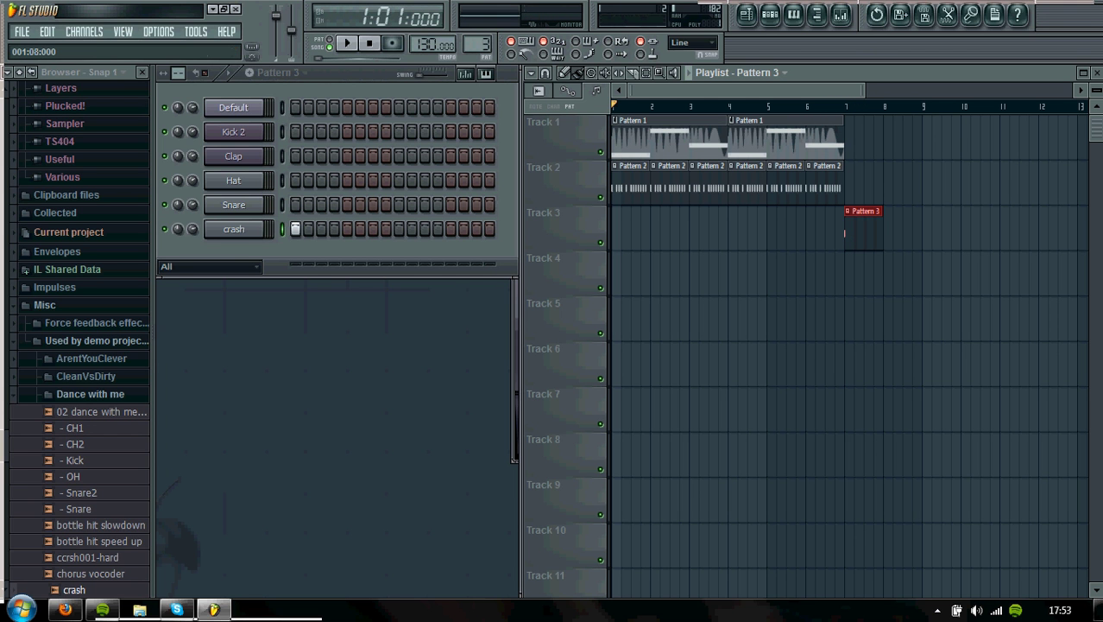